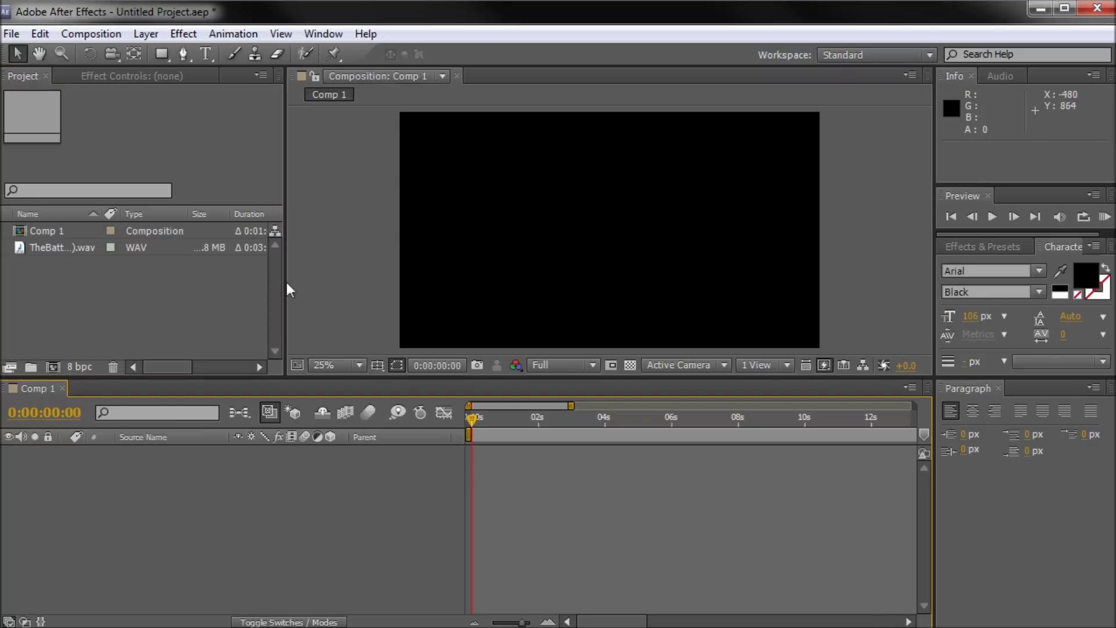
# - Open the Layer menu to reach the new-layer commands for Comp 1
pyautogui.click(144, 33)
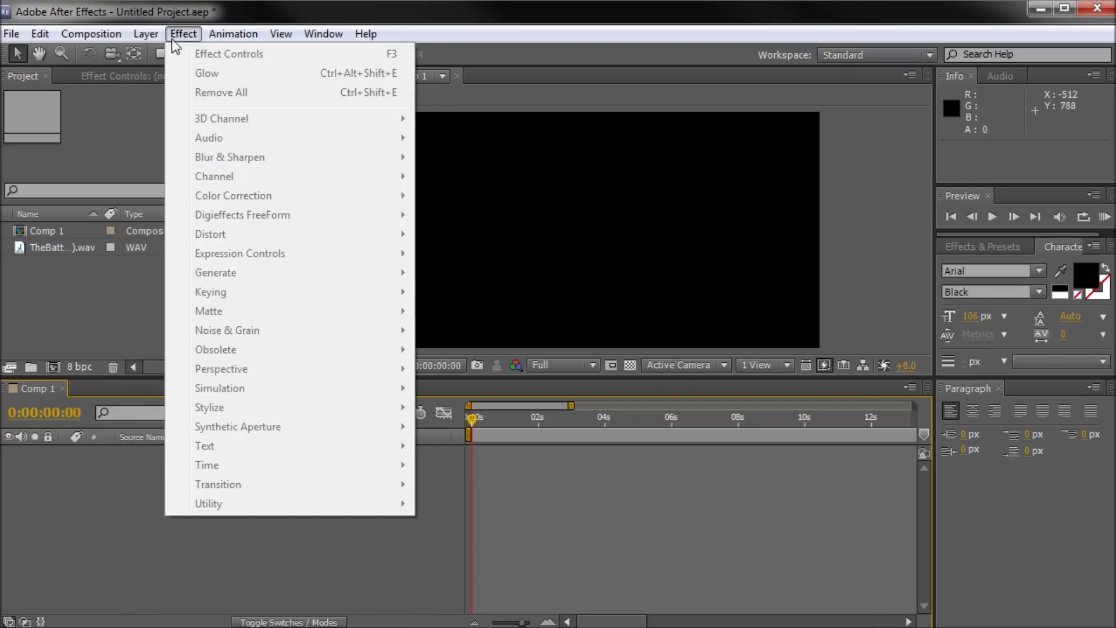
# - Create a comp-sized royal blue solid and scale it down to a centred 33% by 56% box
pyautogui.moveTo(219, 55)
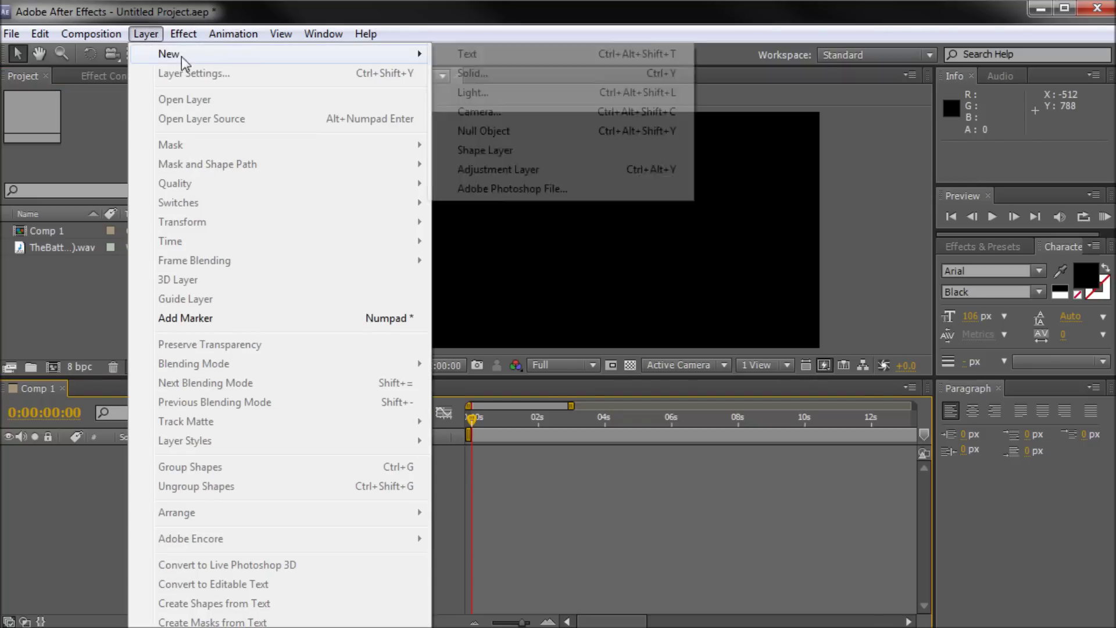
pyautogui.click(479, 74)
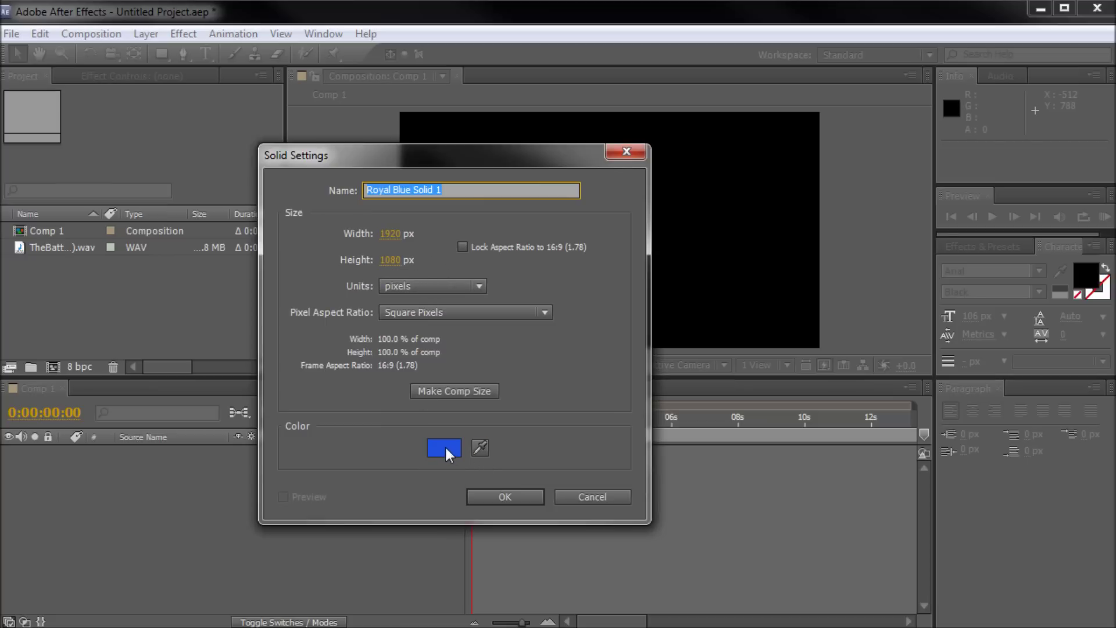
pyautogui.click(445, 447)
pyautogui.moveTo(342, 165); pyautogui.dragTo(343, 157)
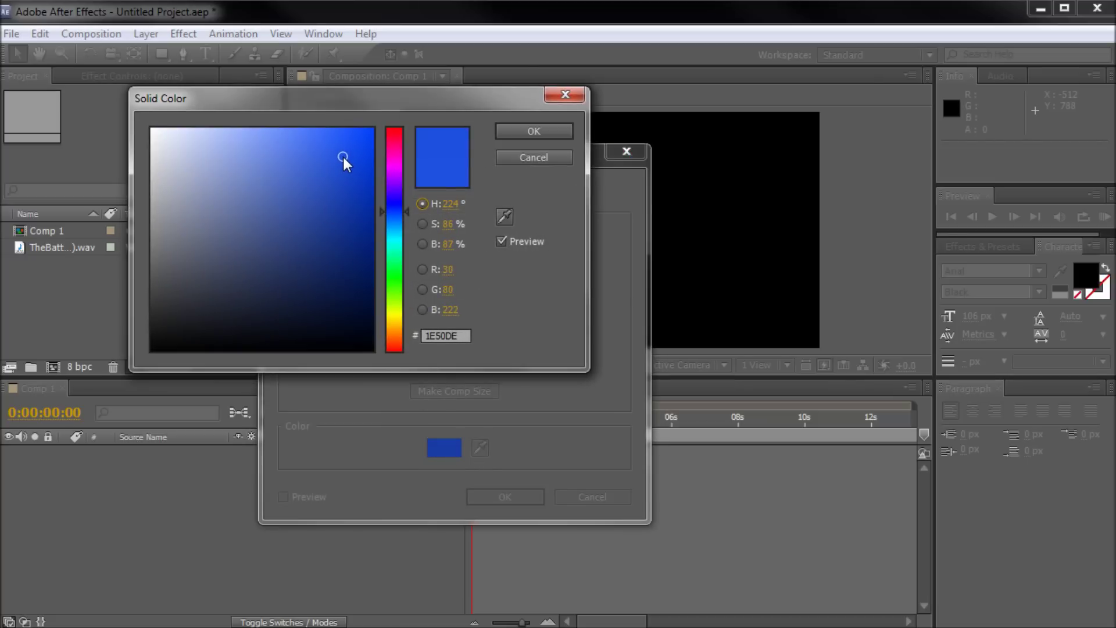
pyautogui.click(532, 135)
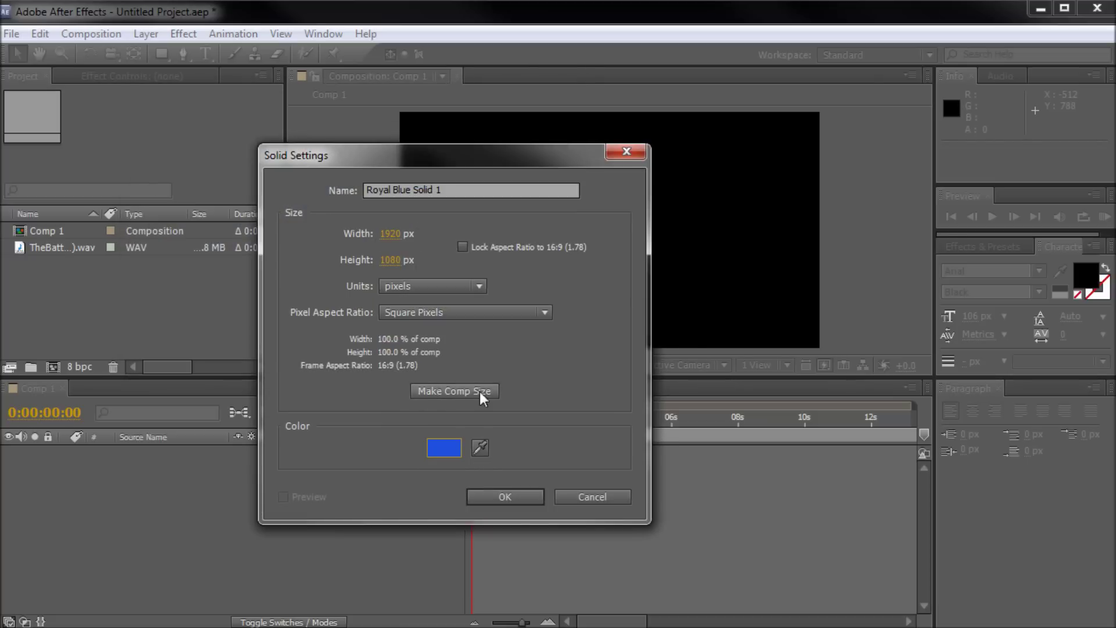
pyautogui.click(450, 391)
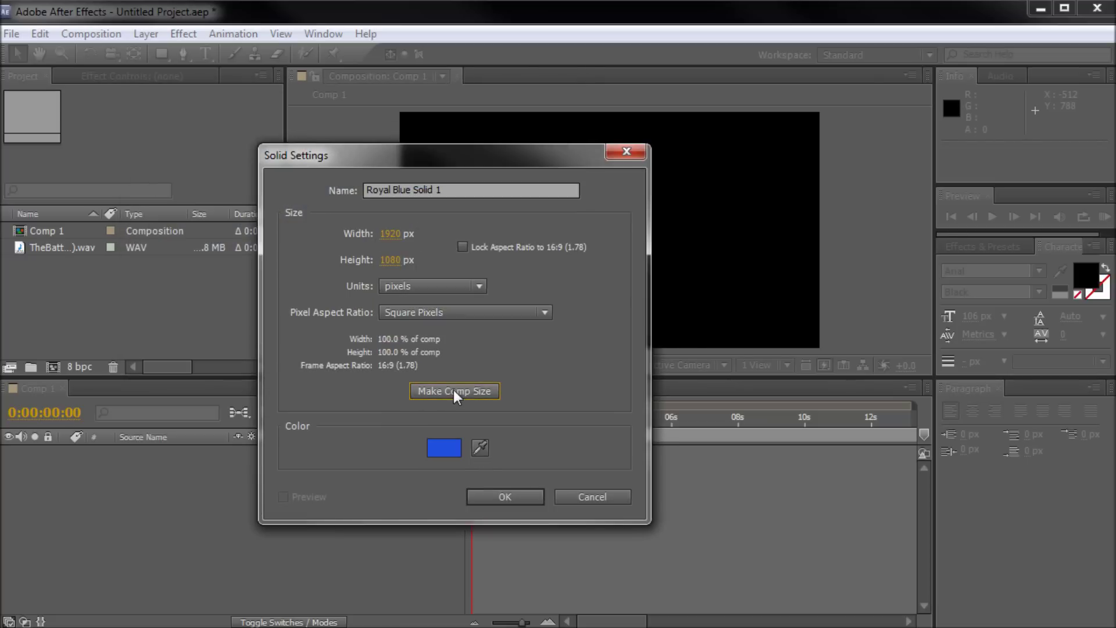
pyautogui.click(505, 497)
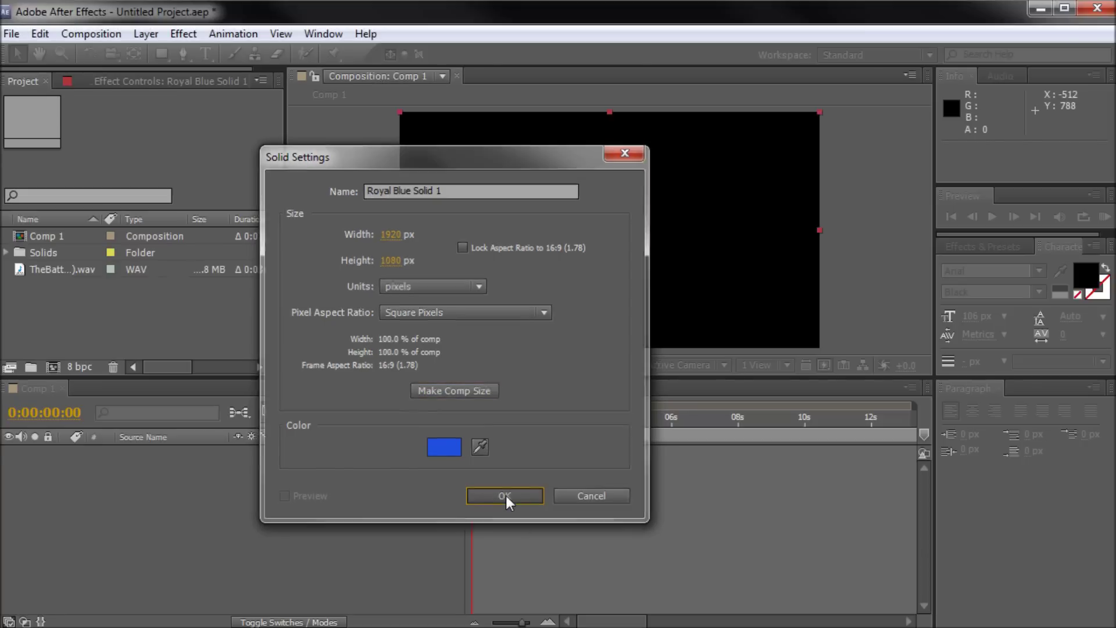
pyautogui.moveTo(820, 348); pyautogui.dragTo(681, 295)
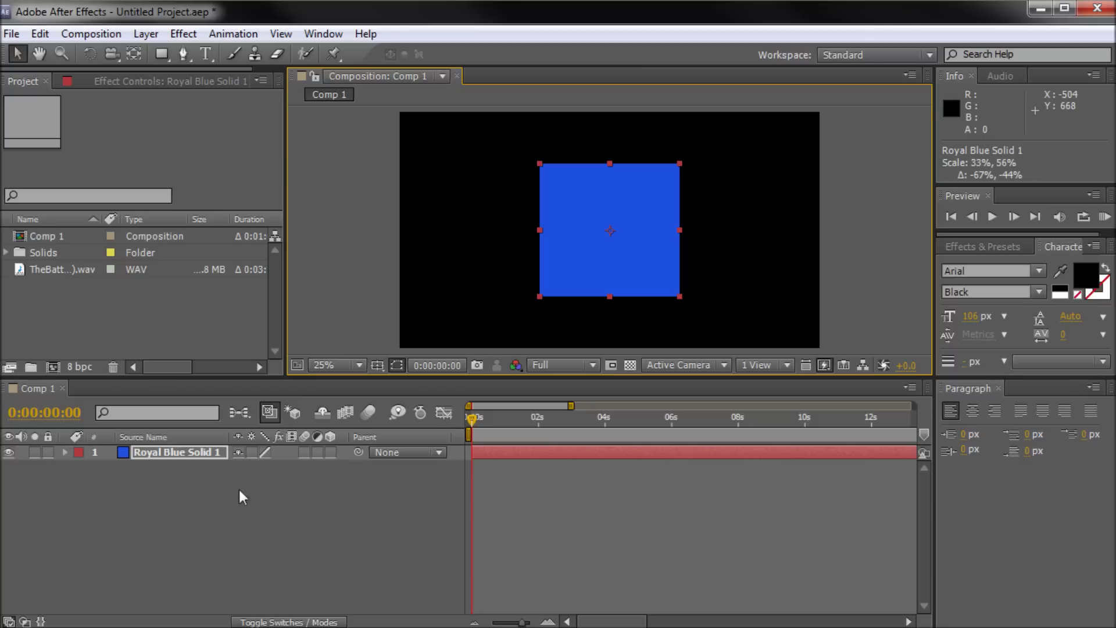
# - Drag TheBattleShips(loop).wav from the Project panel into Comp 1 below Royal Blue Solid 1
pyautogui.click(56, 270)
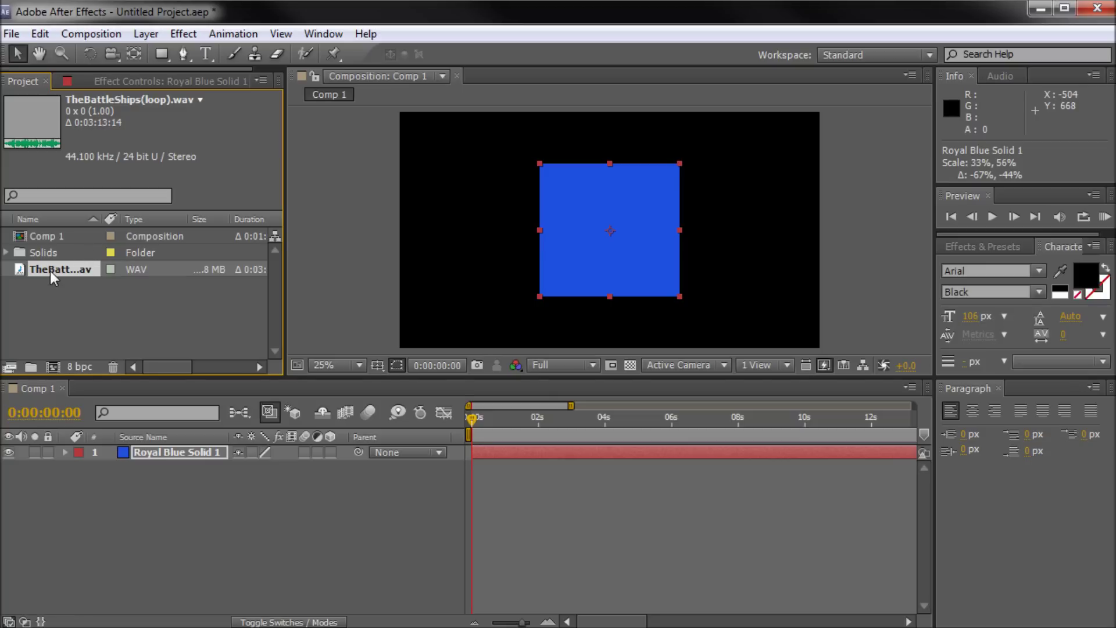
pyautogui.moveTo(50, 271); pyautogui.dragTo(178, 501)
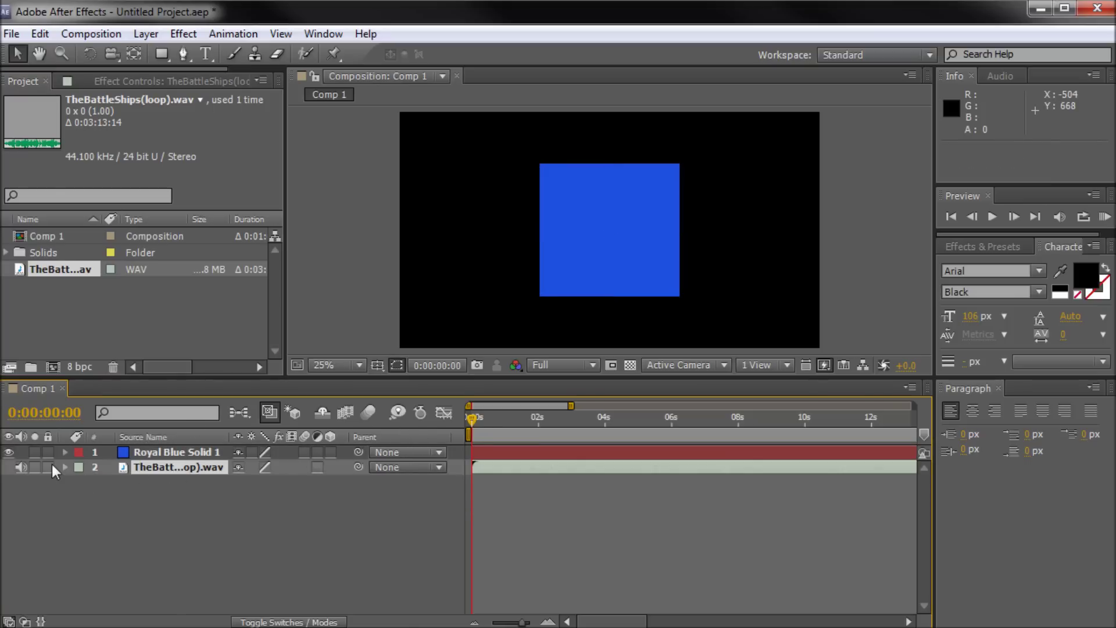
# - Run Keyframe Assistant > Convert Audio to Keyframes on the battleship audio and select Audio Amplitude
pyautogui.rightClick(158, 467)
pyautogui.moveTo(231, 582)
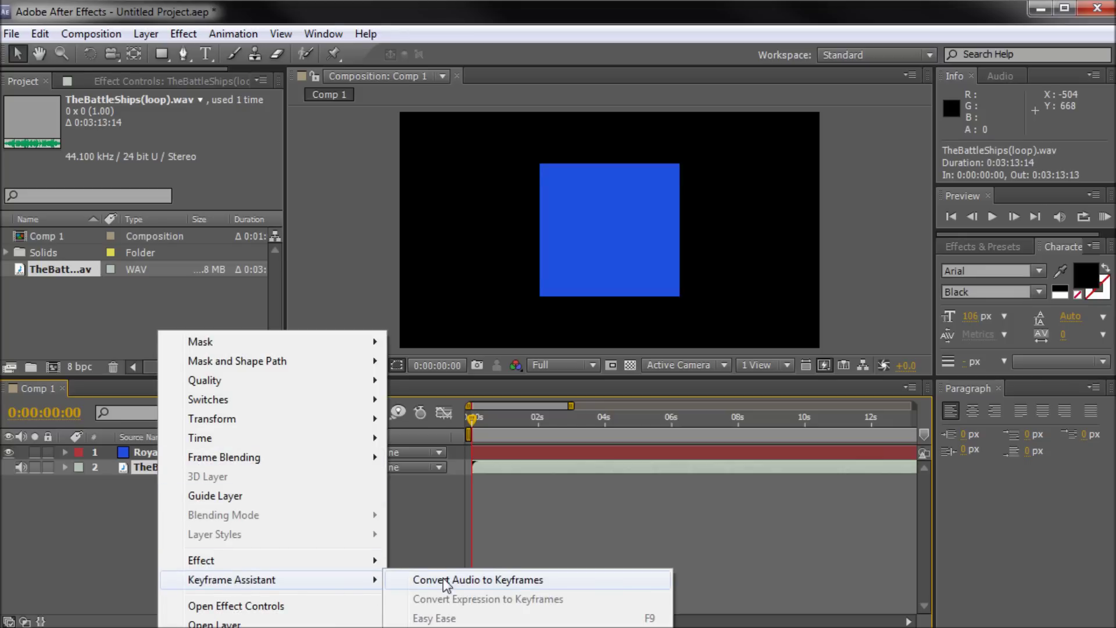
pyautogui.click(459, 580)
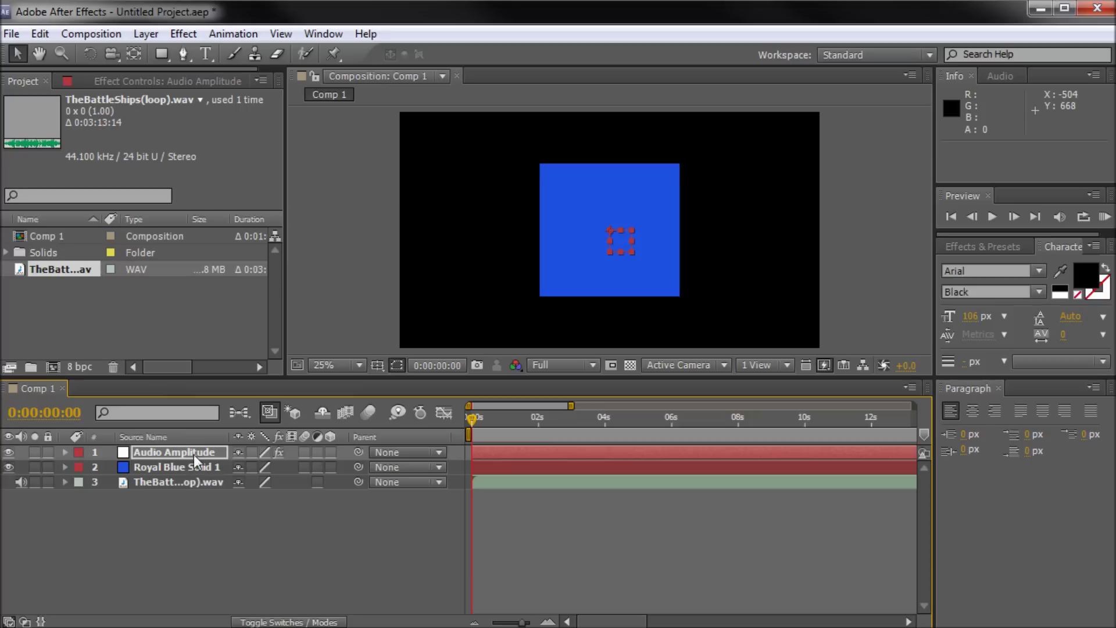
pyautogui.click(149, 455)
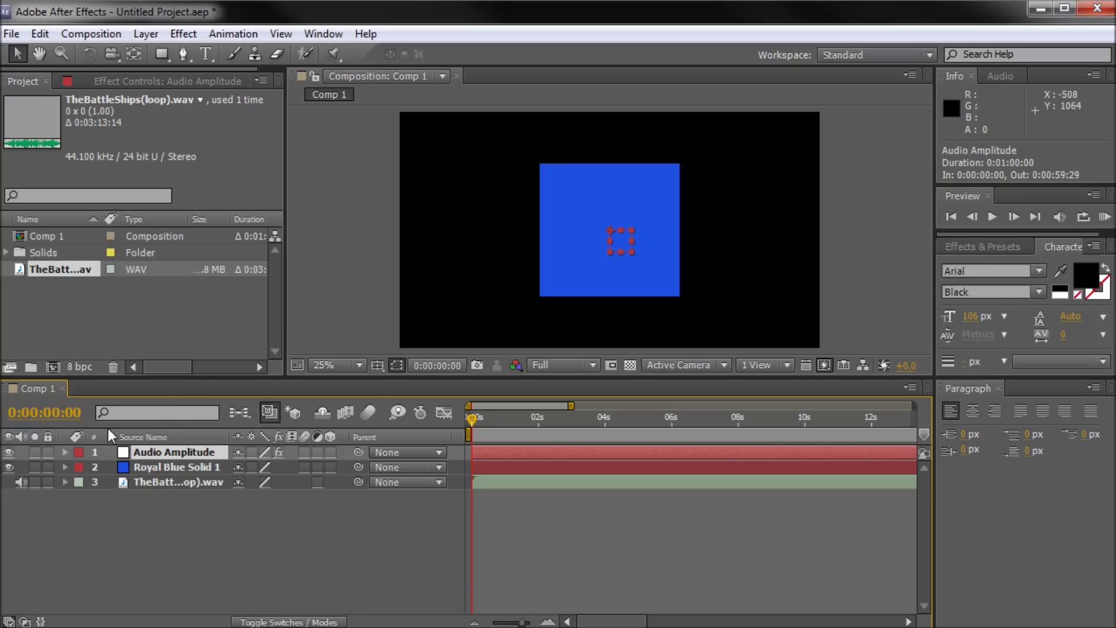
# - Expand Audio Amplitude's Effects and select Left Channel, Right Channel and Both Channels in turn
pyautogui.click(65, 452)
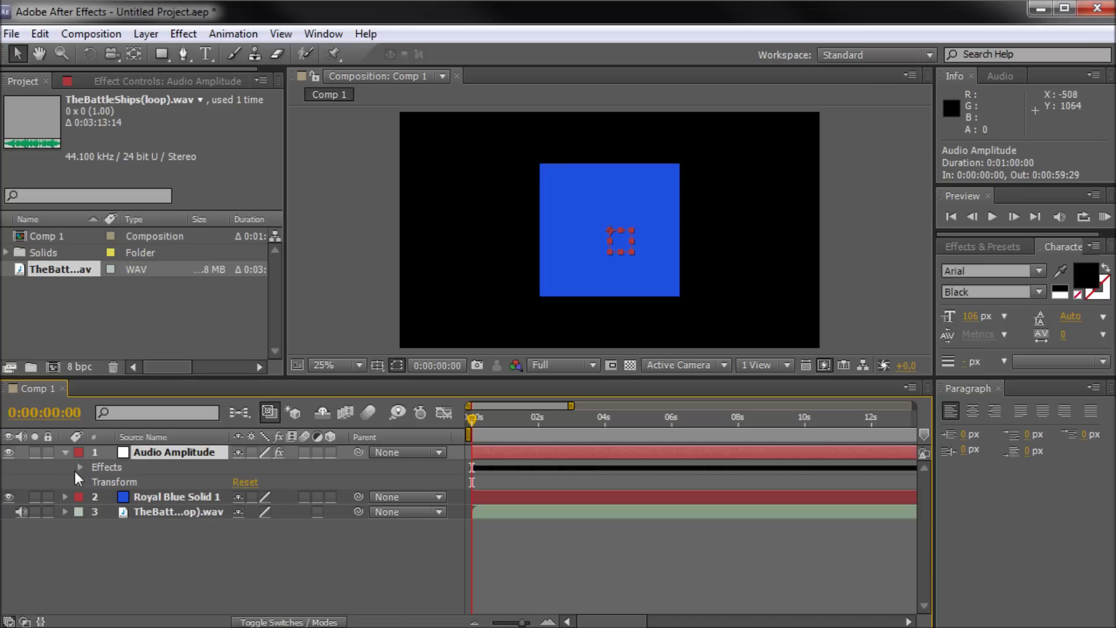
pyautogui.click(81, 468)
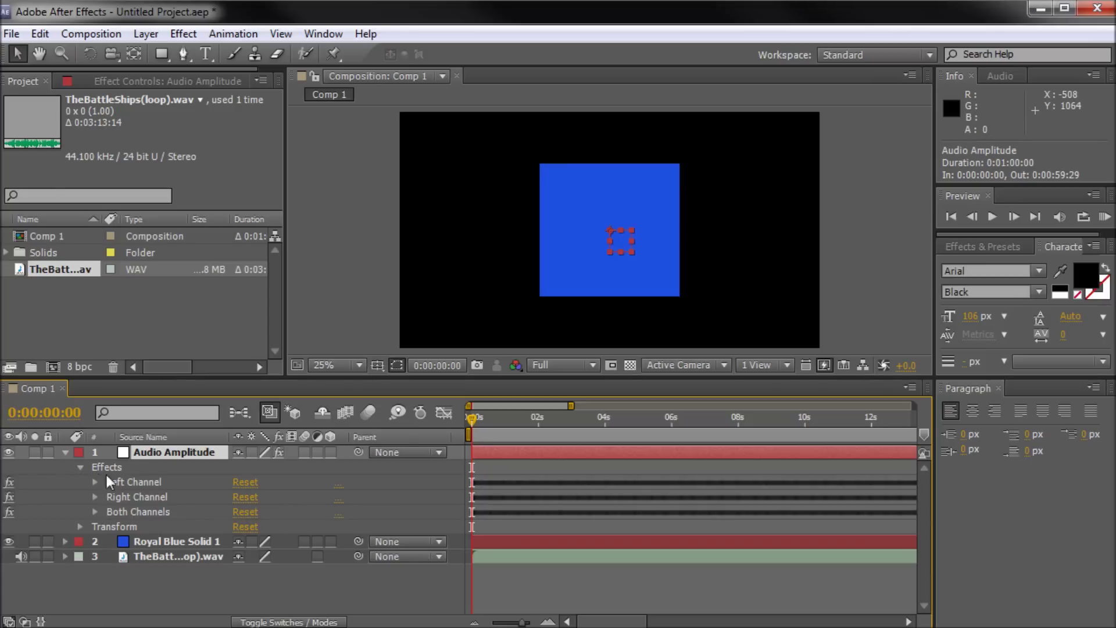
pyautogui.click(129, 483)
pyautogui.click(129, 496)
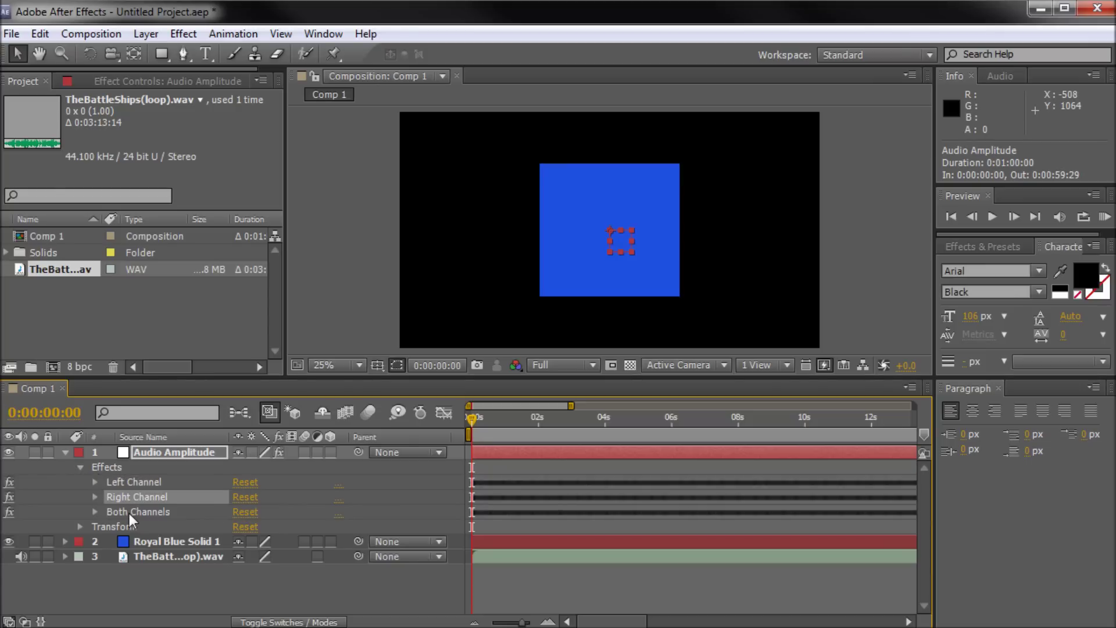
pyautogui.click(130, 512)
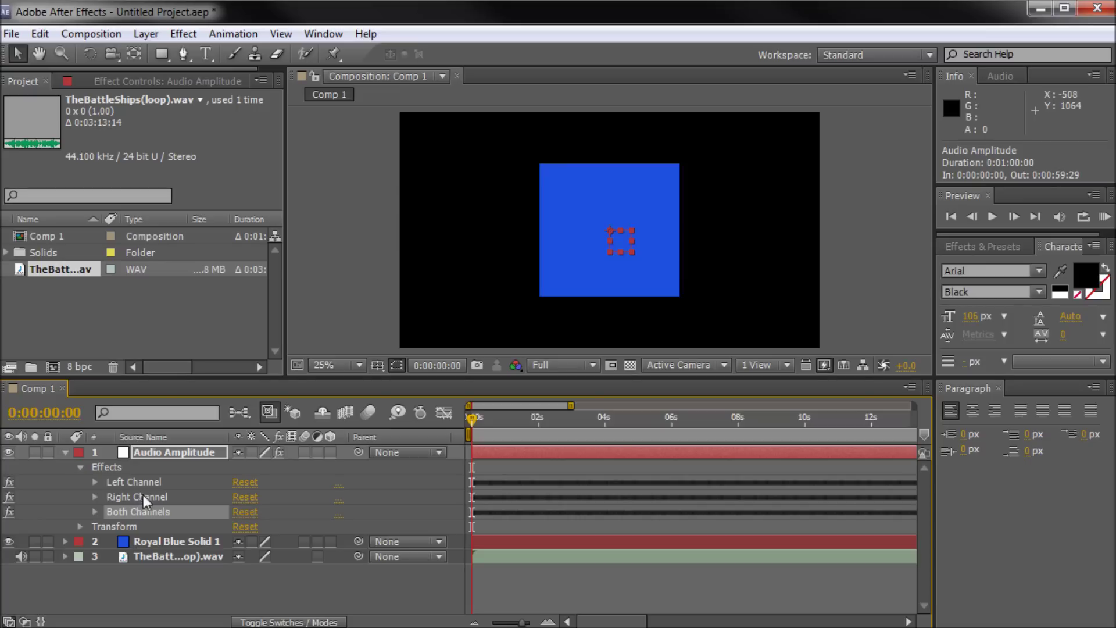
pyautogui.click(134, 485)
pyautogui.click(129, 501)
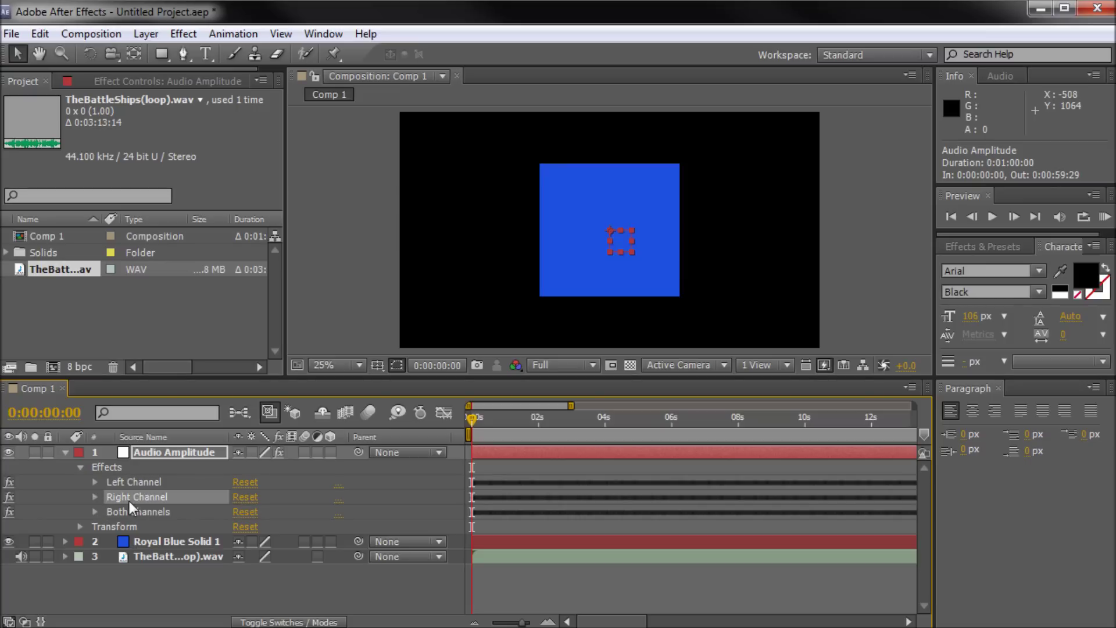
pyautogui.click(122, 484)
pyautogui.click(127, 496)
pyautogui.click(129, 512)
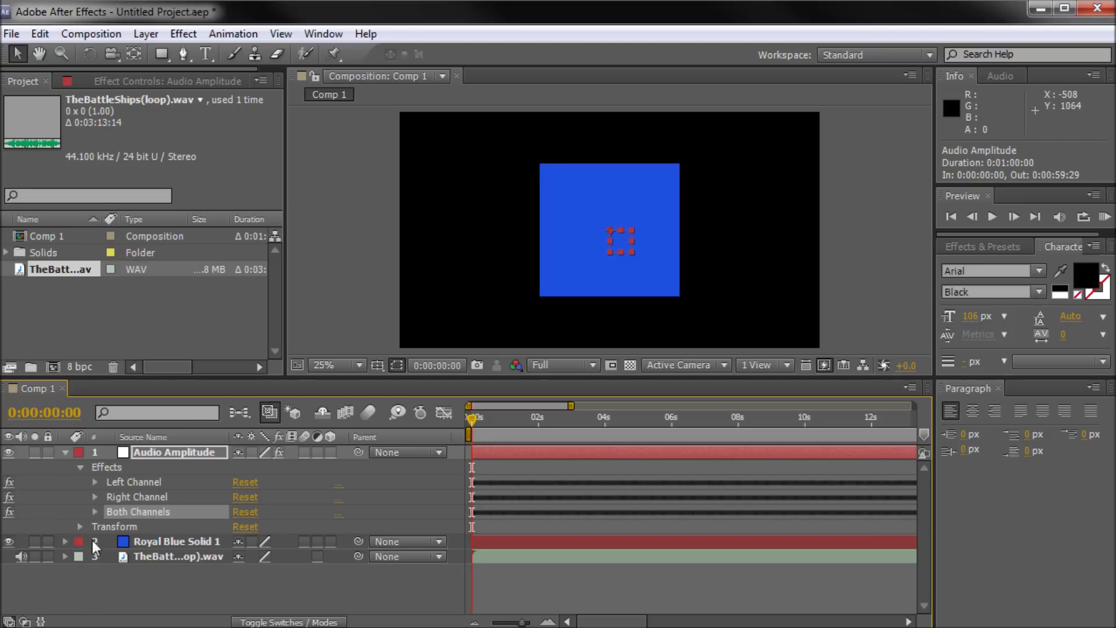
# - Add an expression to Royal Blue Solid 1's Scale beginning 'temp = transform.rotation;'
pyautogui.click(173, 544)
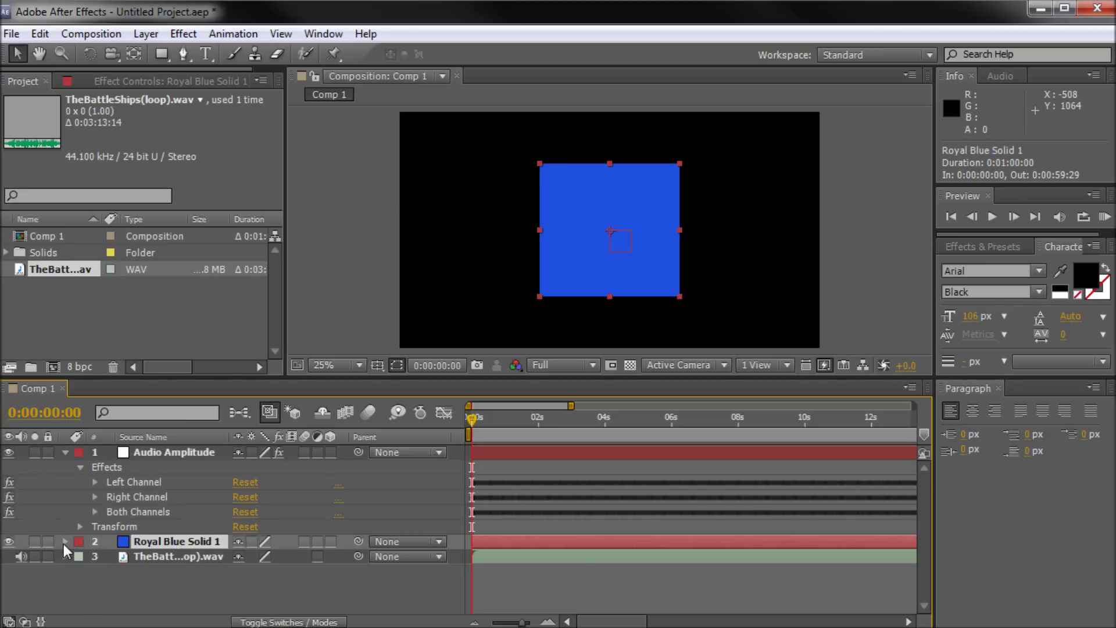
pyautogui.click(64, 542)
pyautogui.click(81, 557)
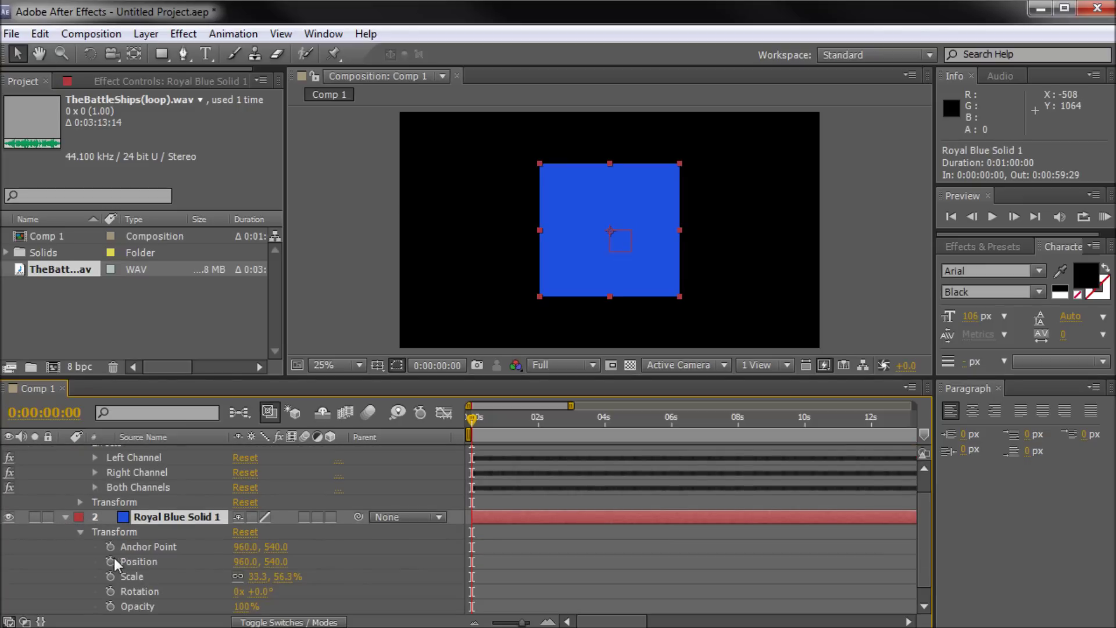
pyautogui.click(140, 577)
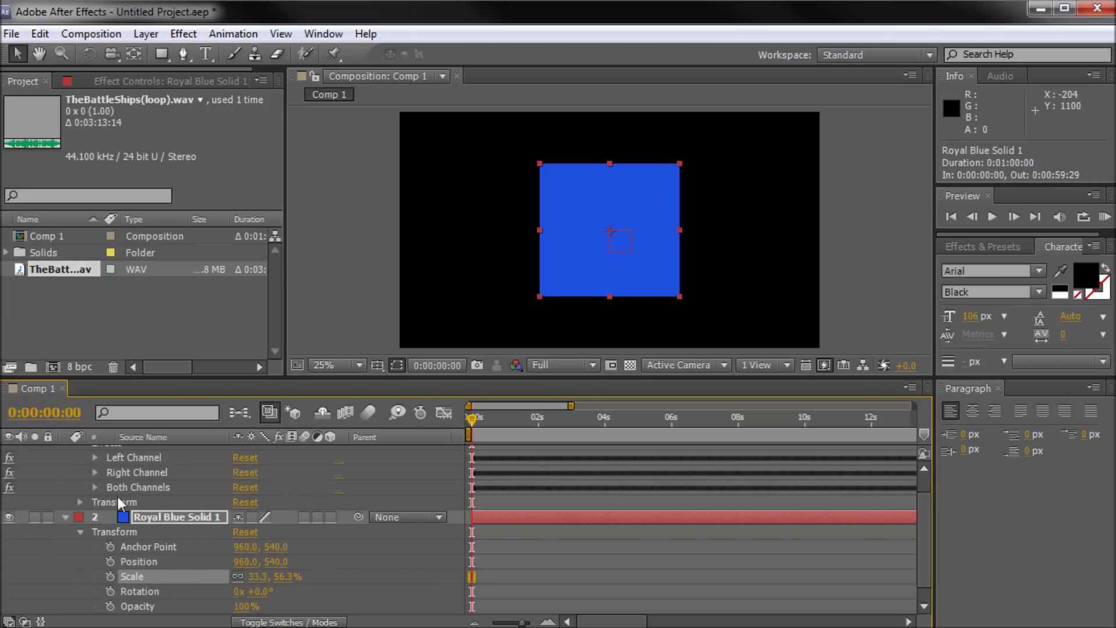
pyautogui.keyDown('alt'); pyautogui.click(109, 576); pyautogui.keyUp('alt')
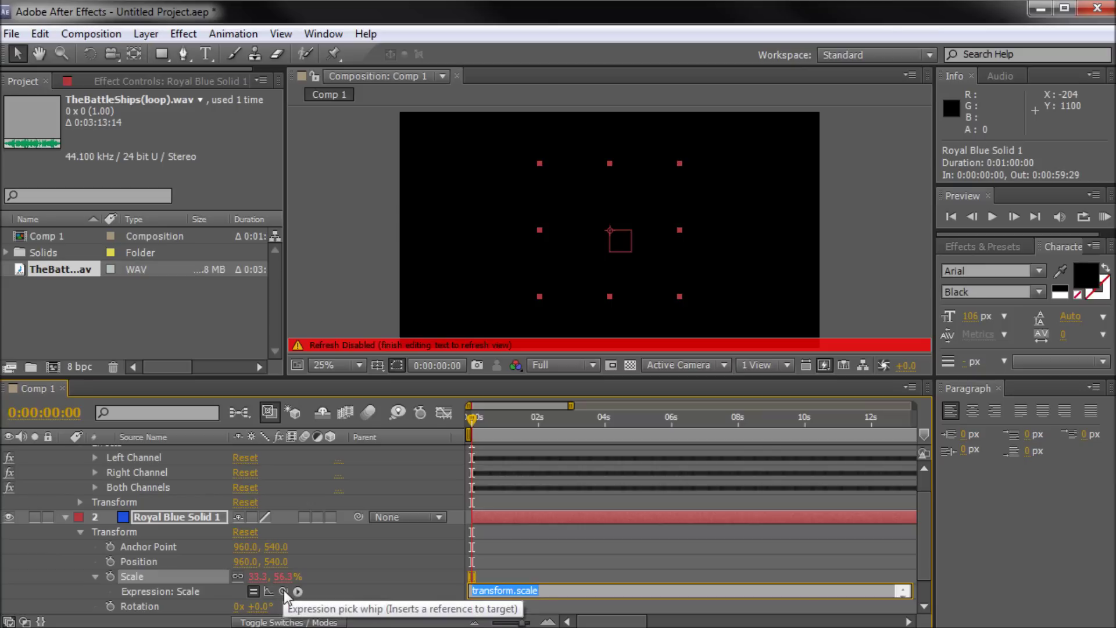
pyautogui.moveTo(283, 590); pyautogui.dragTo(163, 491)
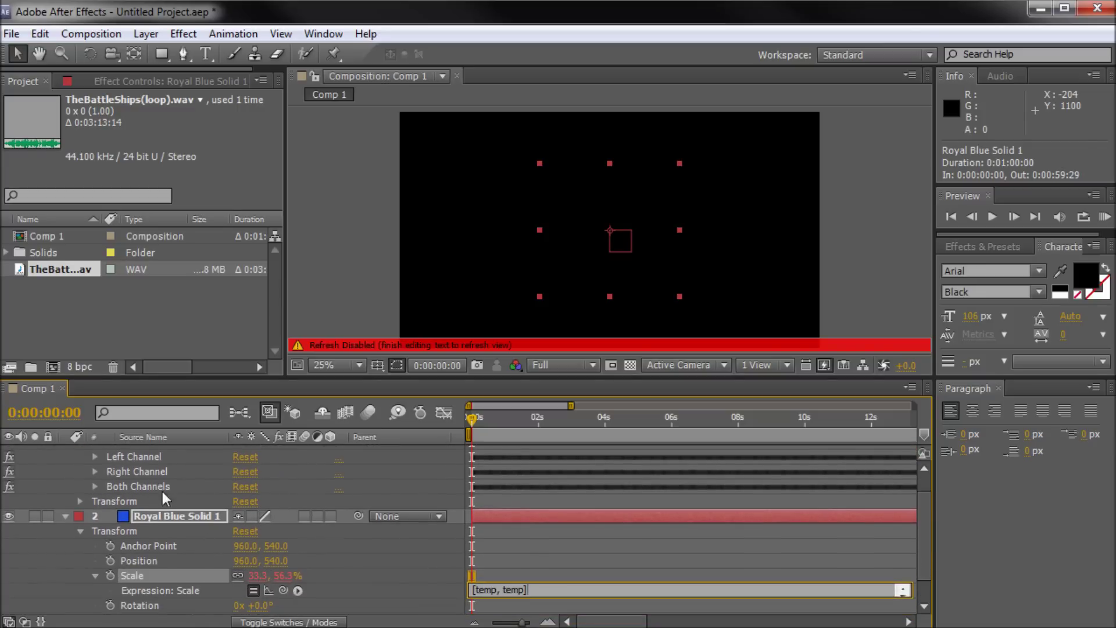
pyautogui.click(95, 486)
# - Pick-whip the Scale expression to the Both Channels Slider so Scale reads 23.9, 23.9%
pyautogui.scroll(-1, 185, 514)
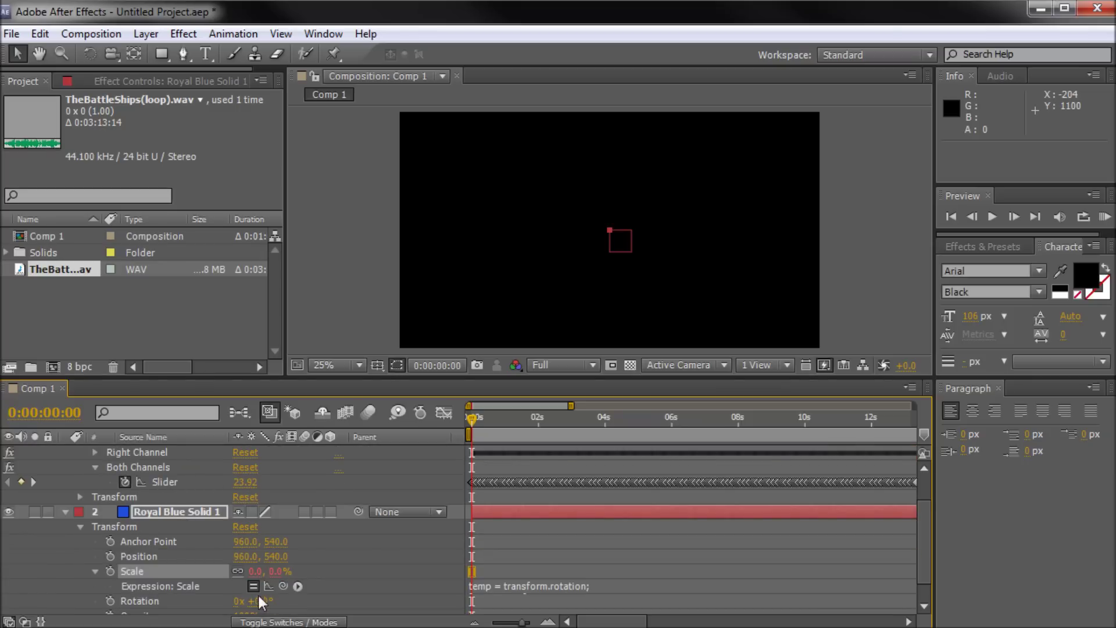
pyautogui.moveTo(284, 581); pyautogui.dragTo(165, 484)
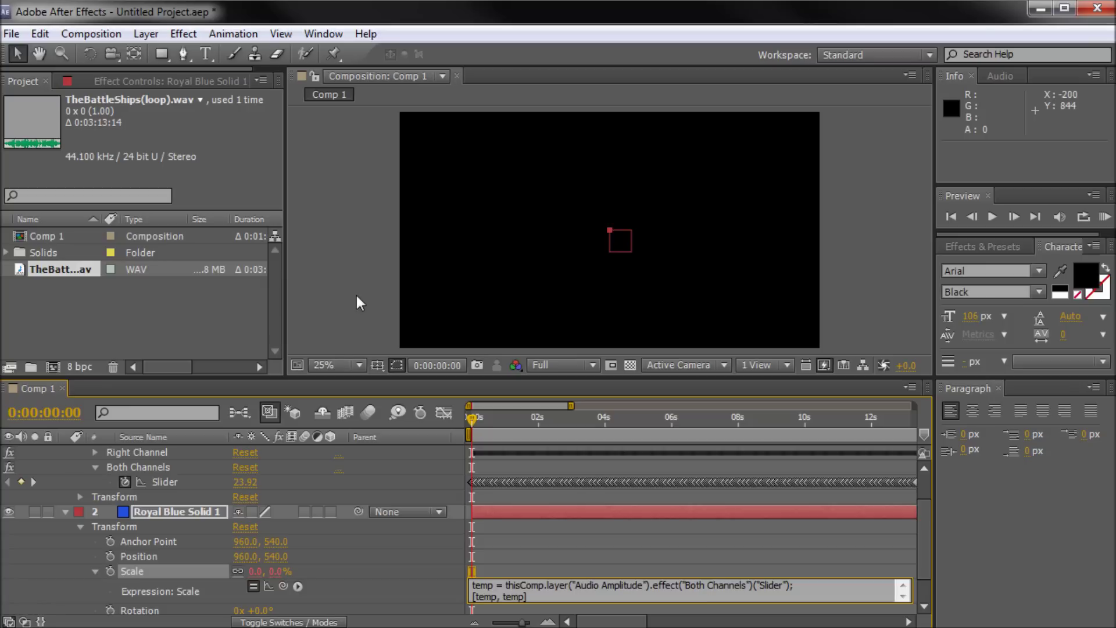
pyautogui.click(360, 258)
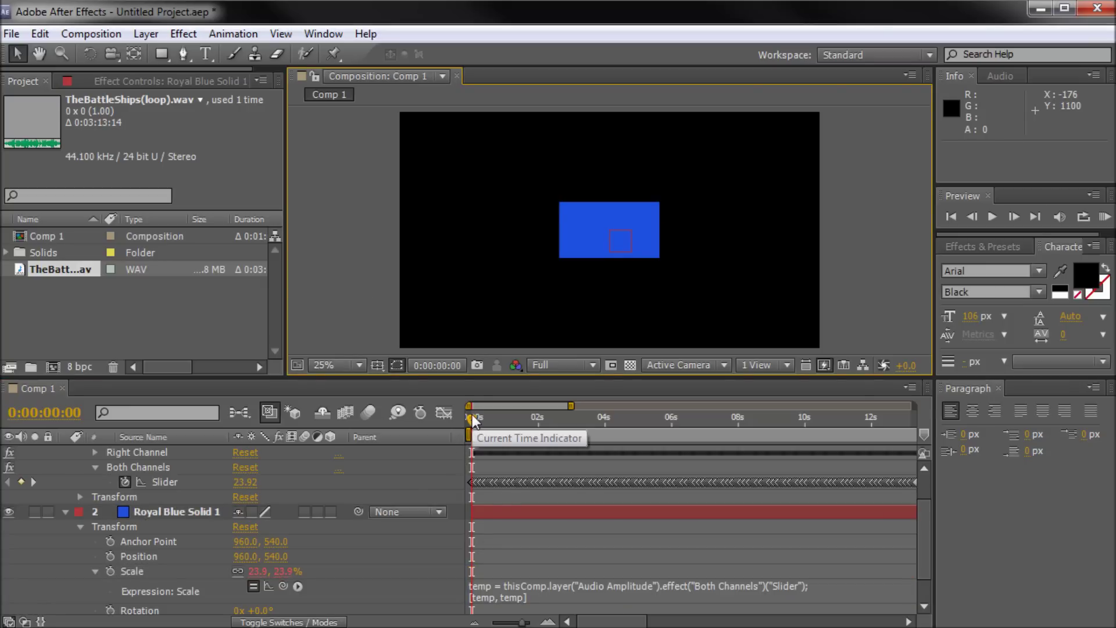
pyautogui.moveTo(472, 415); pyautogui.dragTo(645, 431)
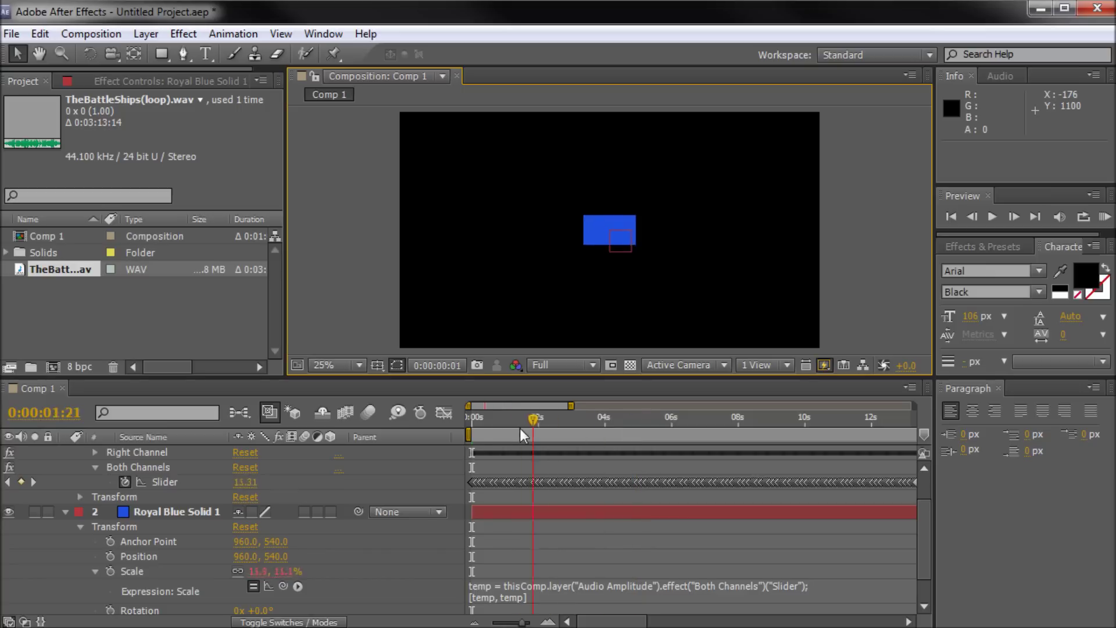
# - Rewind to the start and preview the blue solid pulsing with the audio
pyautogui.moveTo(520, 428); pyautogui.dragTo(456, 427)
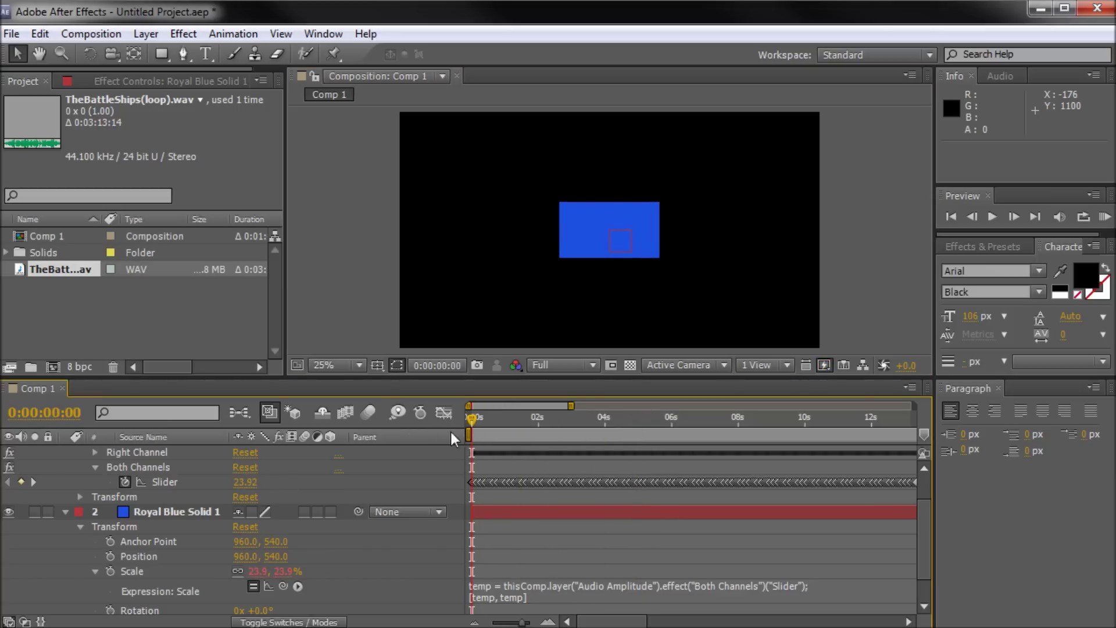
pyautogui.press('KP_0')
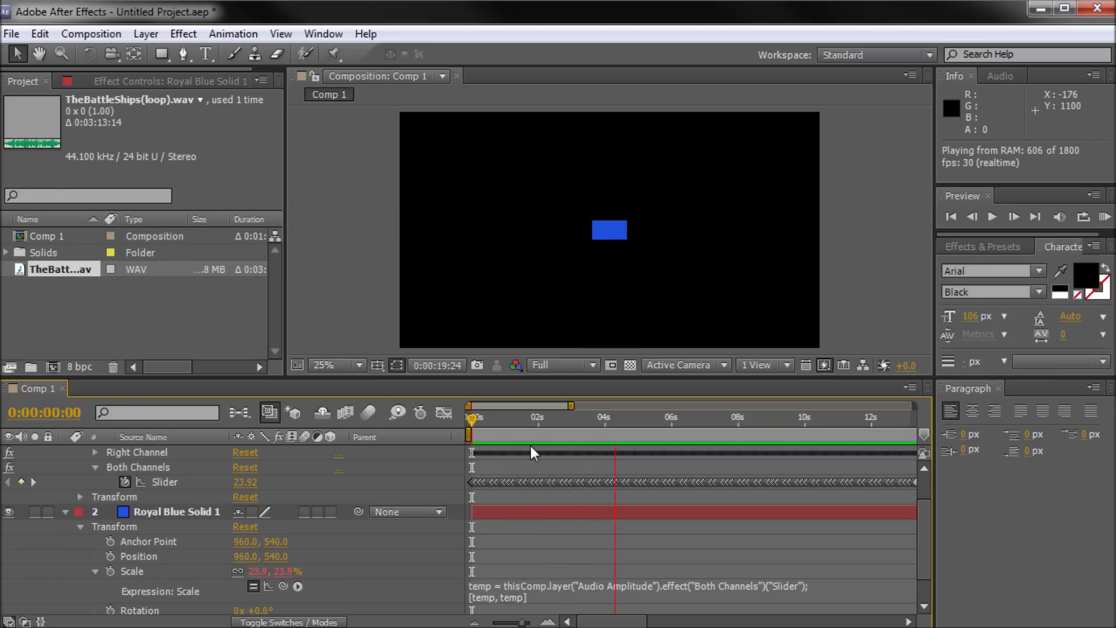
pyautogui.press('space')
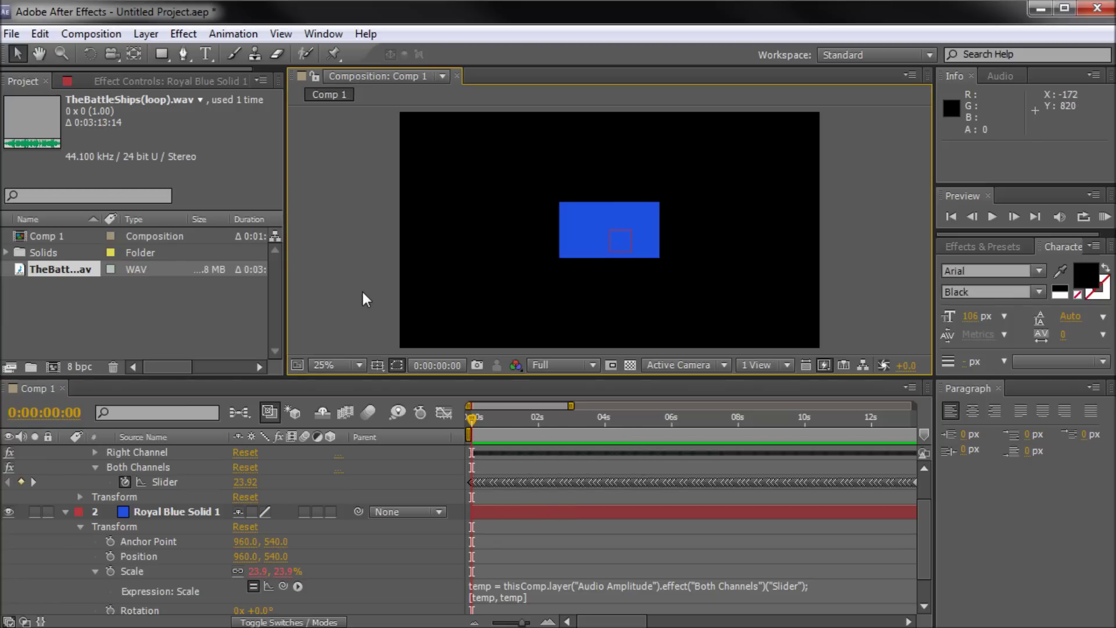
# - Maximize the Composition panel at 50% zoom, replay the preview, then restore the full workspace
pyautogui.press('`')
pyautogui.press('.')
pyautogui.press('.')
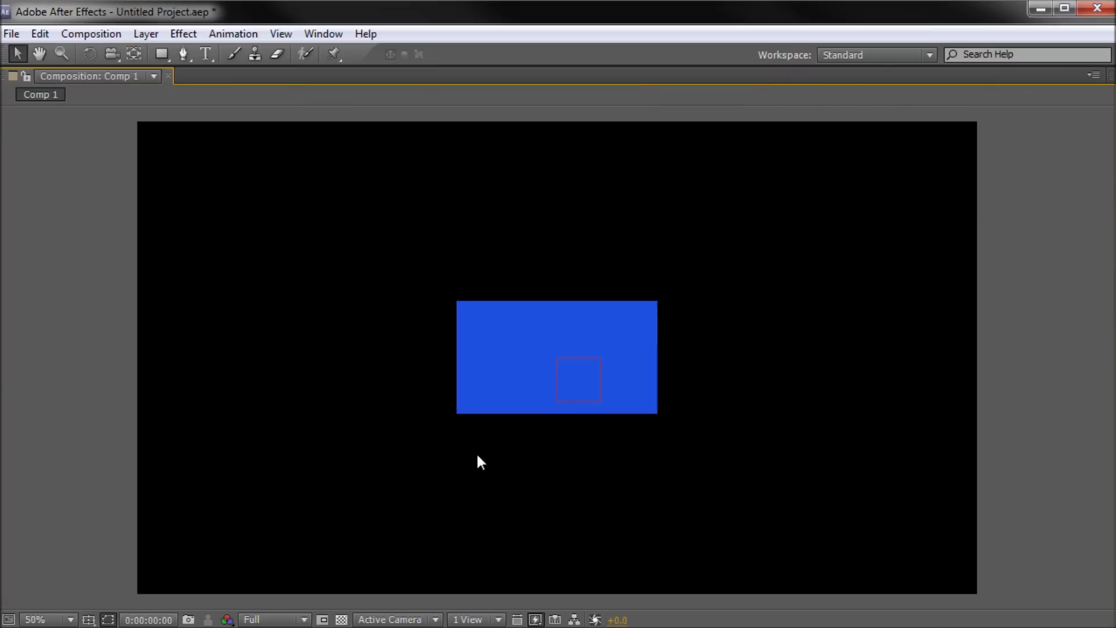
pyautogui.press('space')
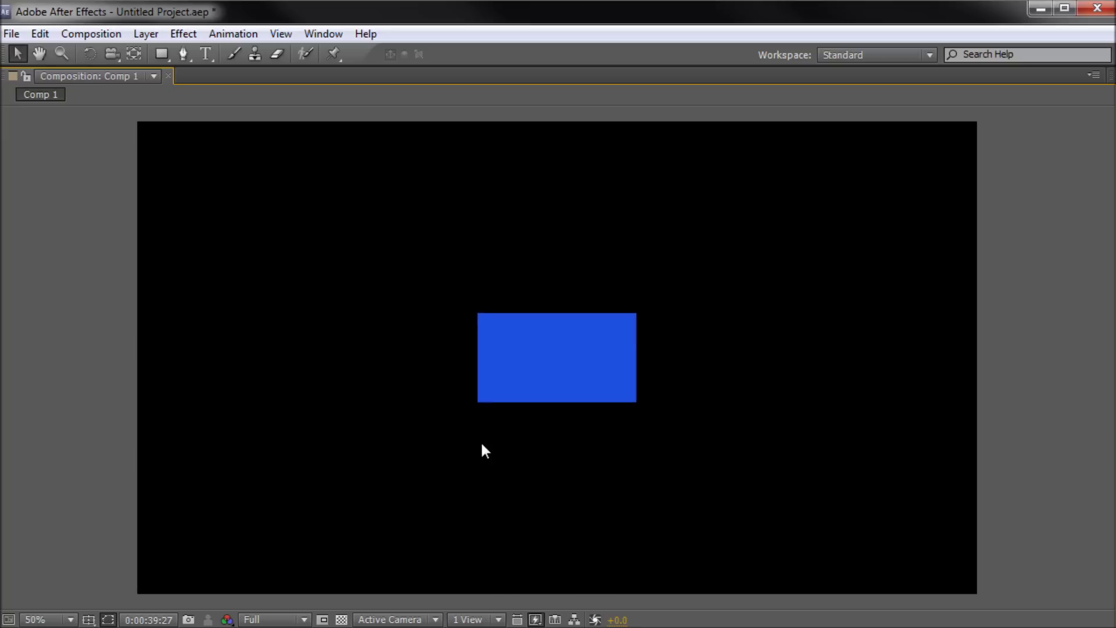
pyautogui.press('space')
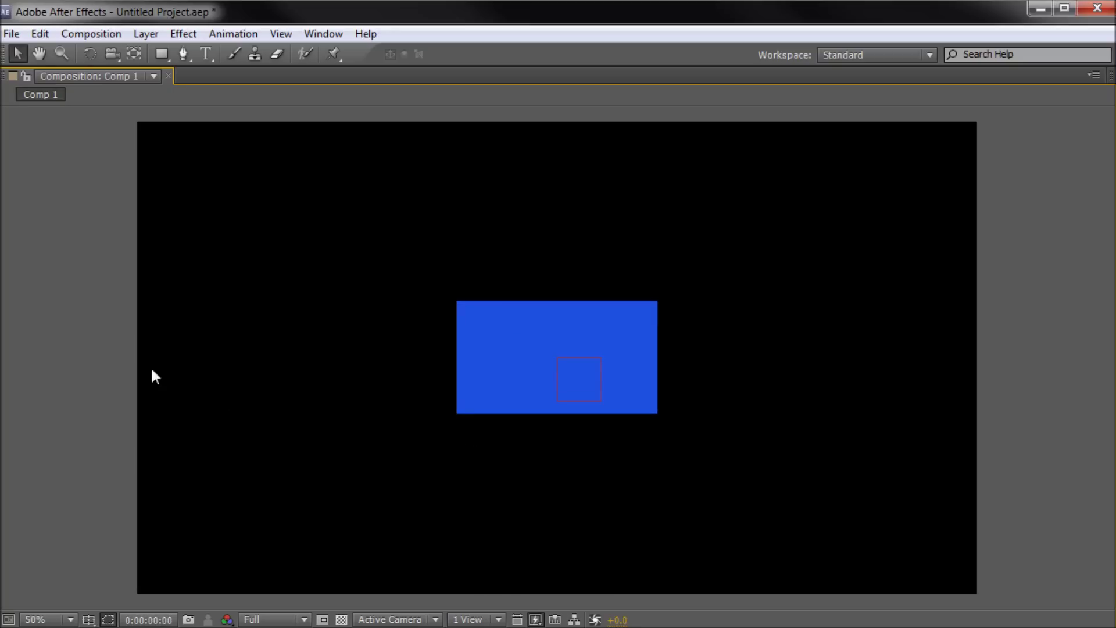
pyautogui.press('`')
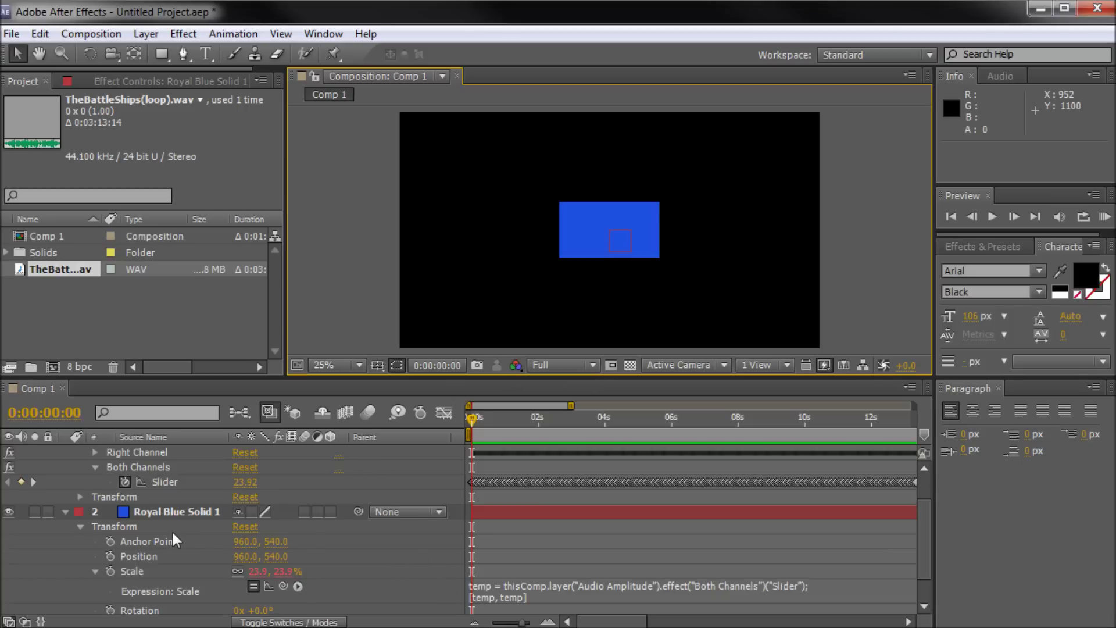
# - Delete the existing Both Channels Scale expression from the blue solid
pyautogui.scroll(-2, 165, 540)
pyautogui.scroll(5, 123, 509)
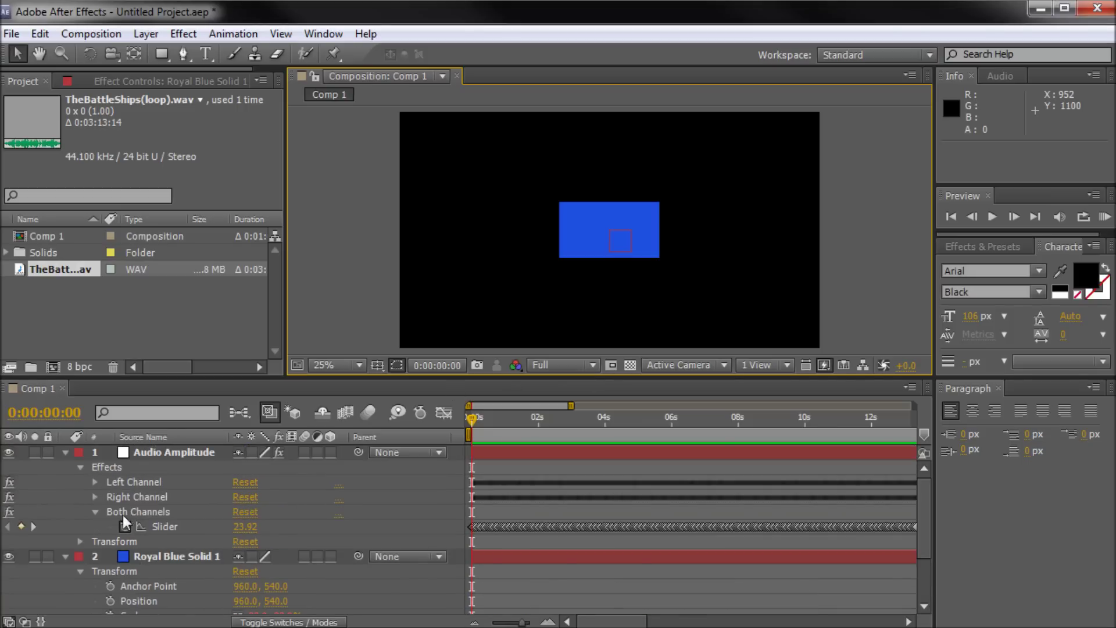
pyautogui.scroll(-3, 334, 542)
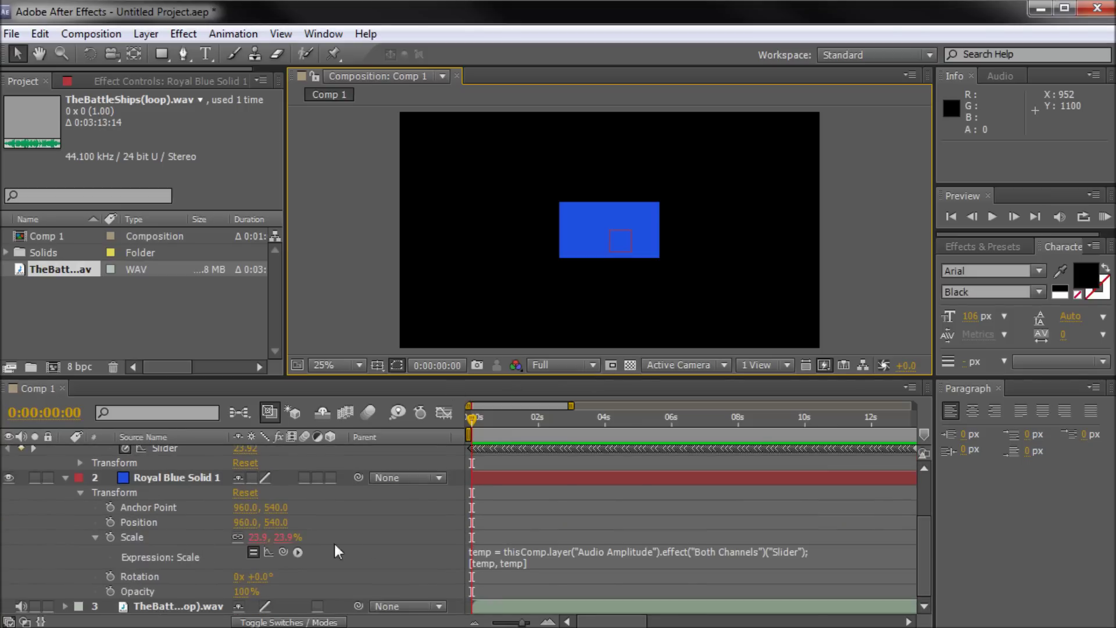
pyautogui.click(138, 535)
pyautogui.click(215, 552)
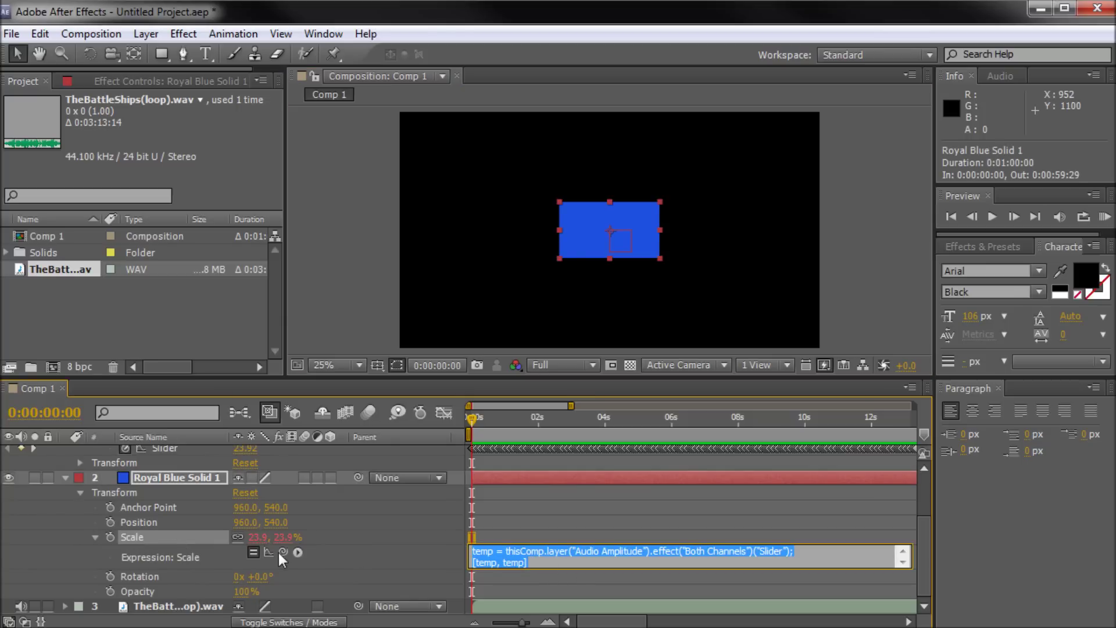
pyautogui.press('BackSpace')
pyautogui.click(529, 522)
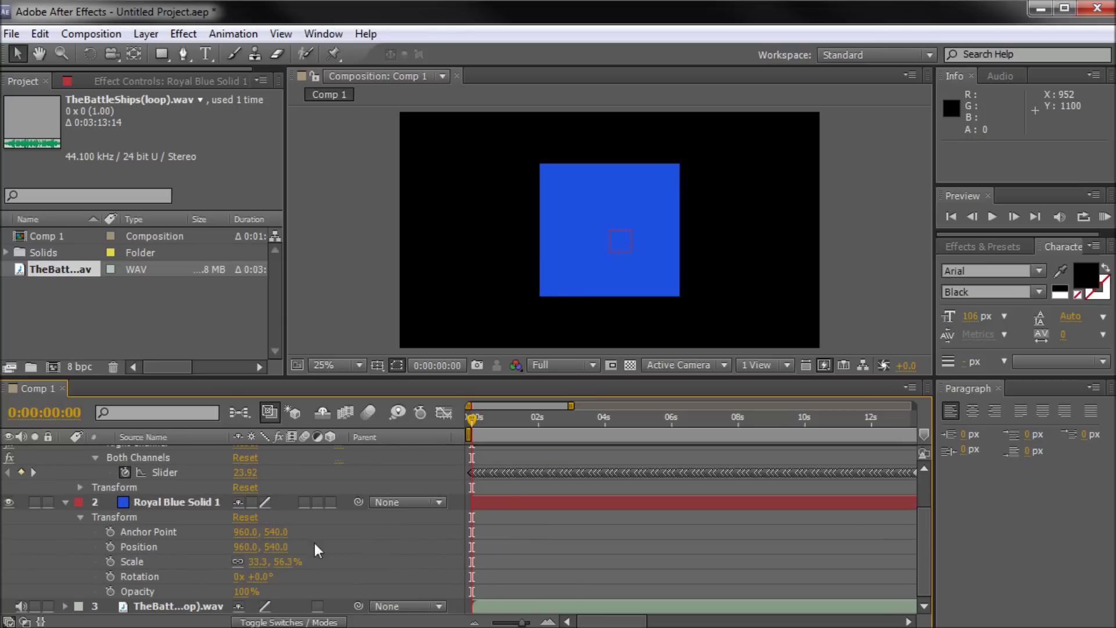
# - Add a new Scale expression pick-whipped to the Right Channel Slider and preview it
pyautogui.scroll(2, 242, 545)
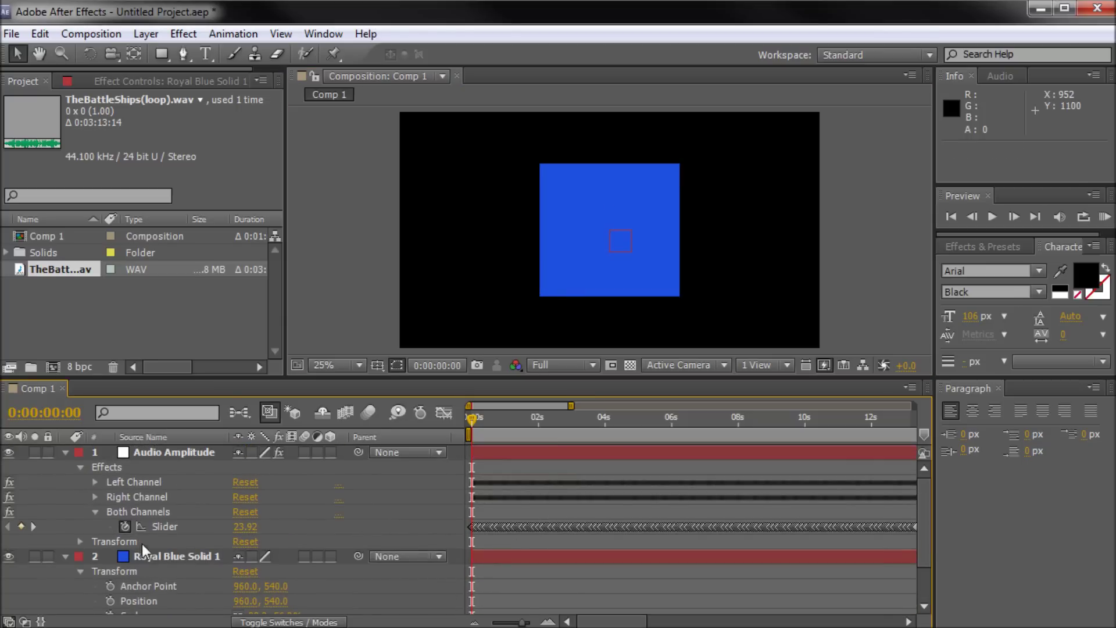
pyautogui.click(94, 511)
pyautogui.scroll(-2, 95, 509)
pyautogui.click(94, 457)
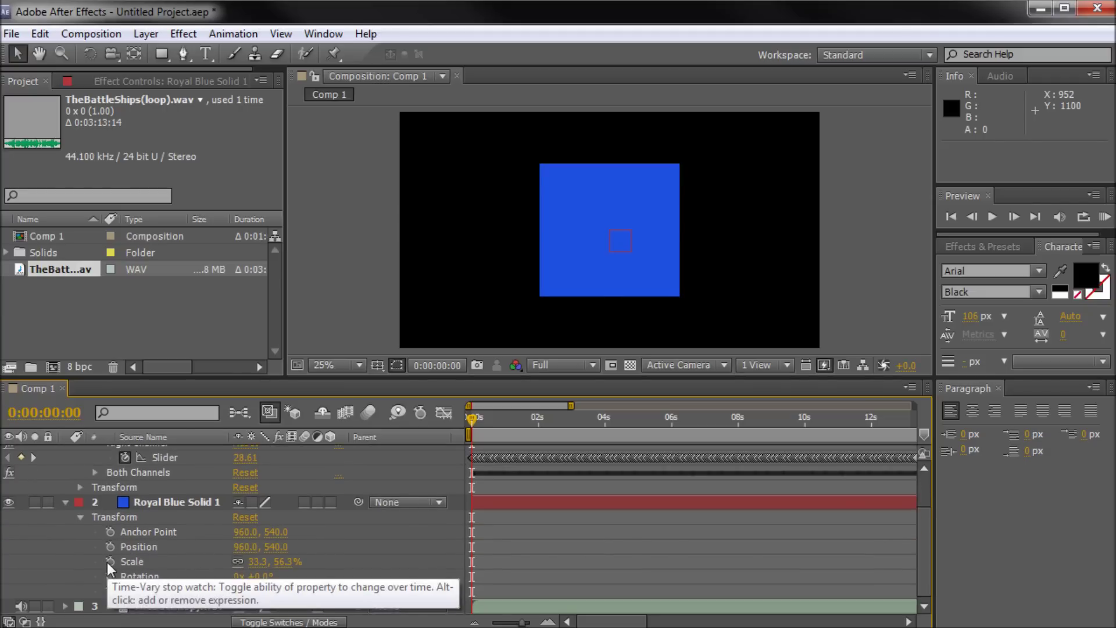
pyautogui.keyDown('alt'); pyautogui.click(108, 562); pyautogui.keyUp('alt')
pyautogui.moveTo(283, 577); pyautogui.dragTo(159, 512)
pyautogui.click(316, 259)
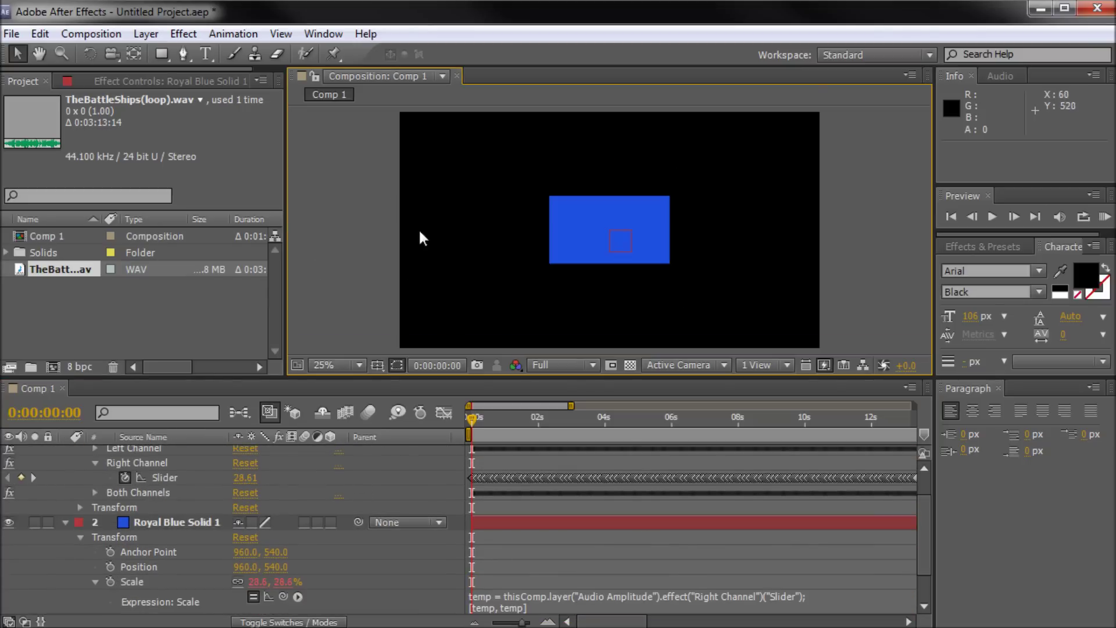
pyautogui.press('space')
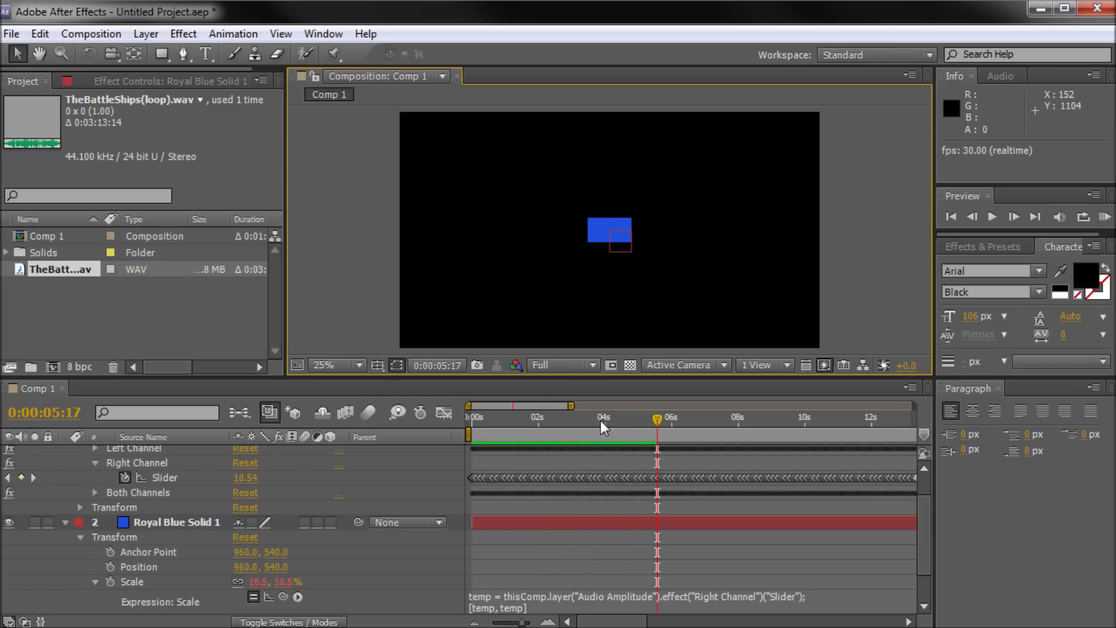
pyautogui.moveTo(601, 420); pyautogui.dragTo(473, 417)
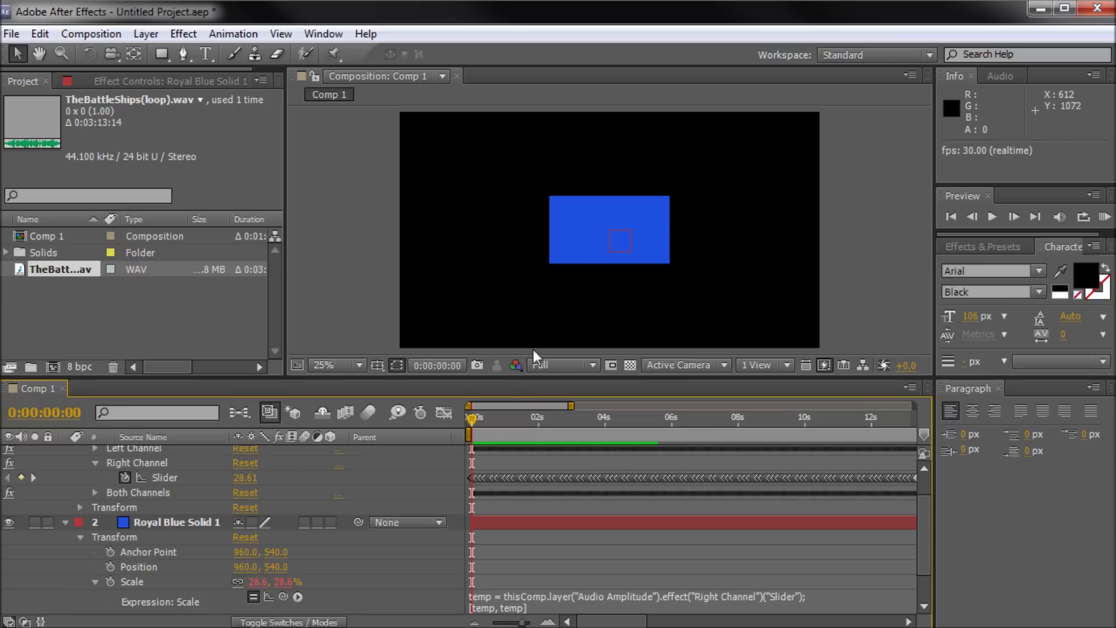
pyautogui.scroll(-2, 139, 552)
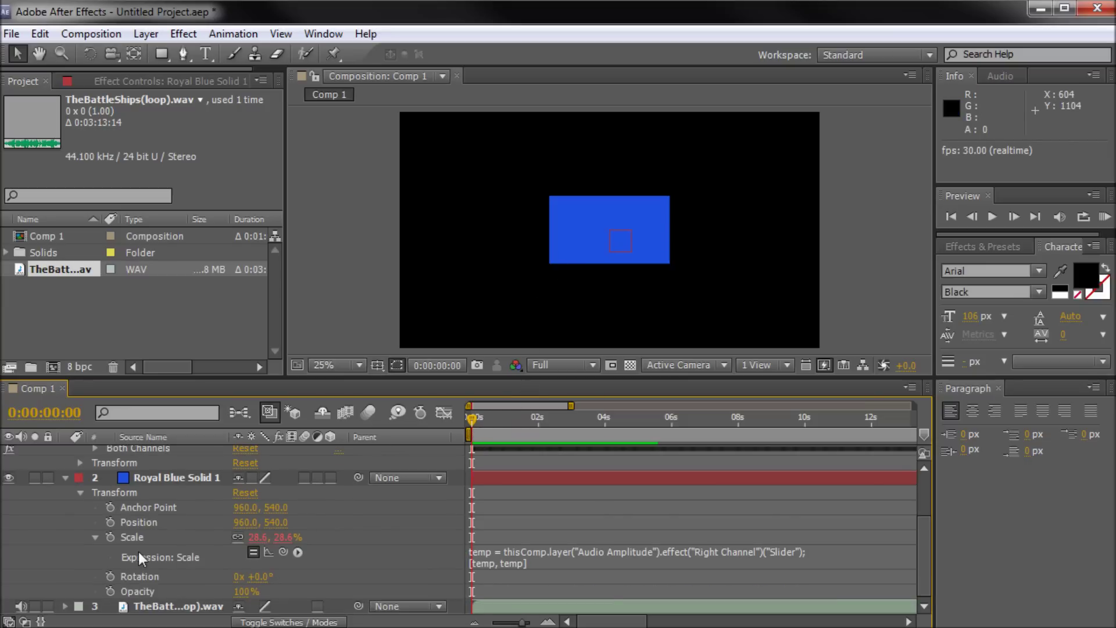
# - Add a Rotation expression, link the Scale expression to the Both Channels Slider, and preview
pyautogui.keyDown('alt'); pyautogui.click(111, 576); pyautogui.keyUp('alt')
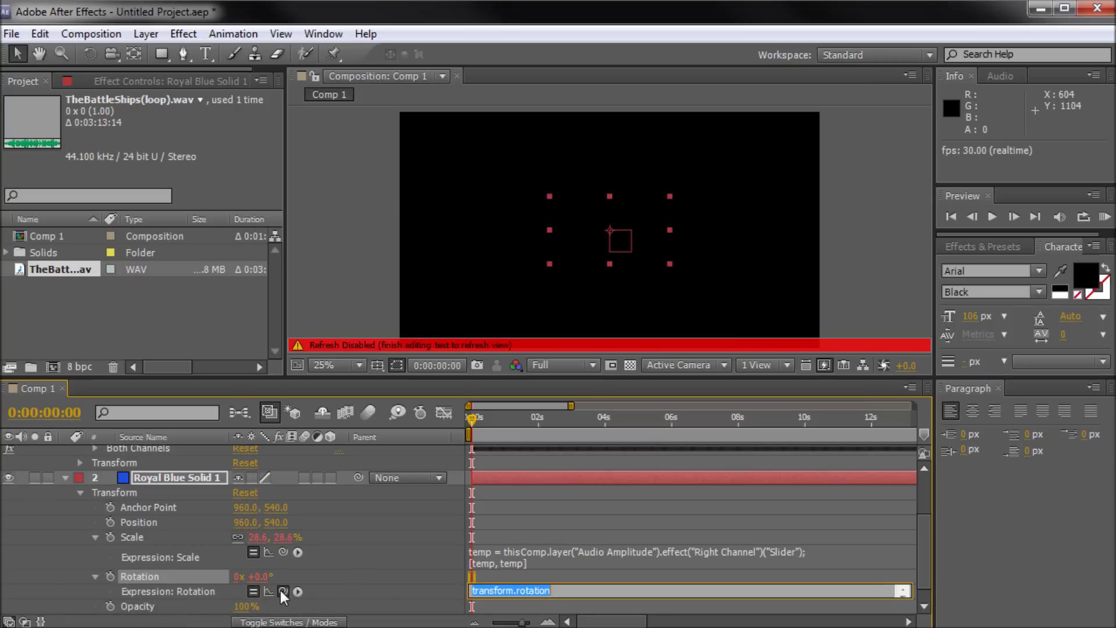
pyautogui.moveTo(283, 590); pyautogui.dragTo(139, 528)
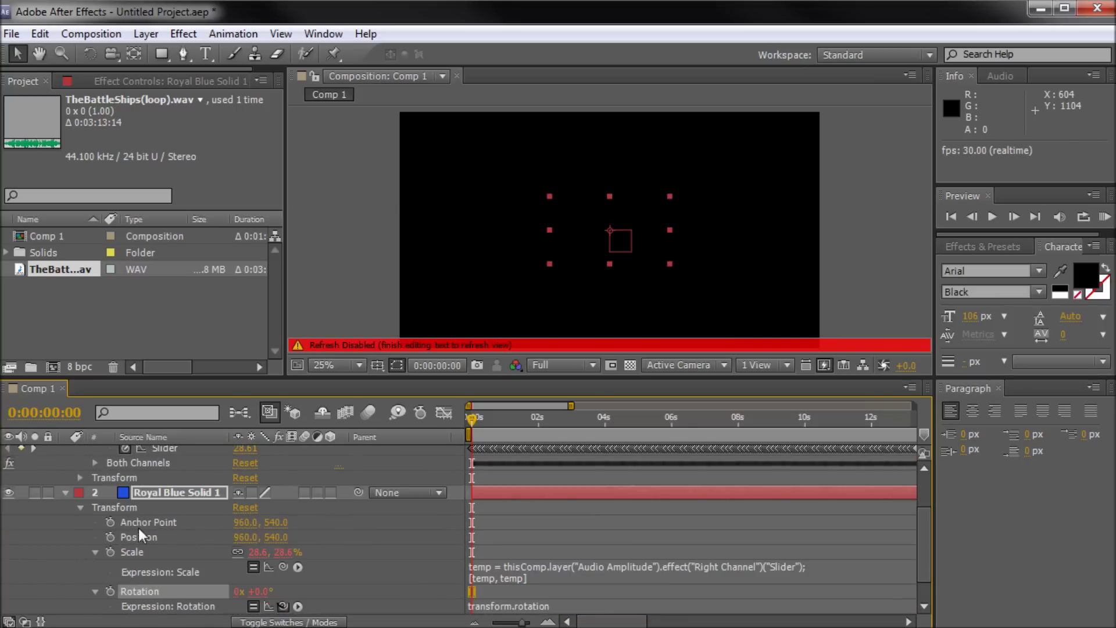
pyautogui.scroll(2, 117, 492)
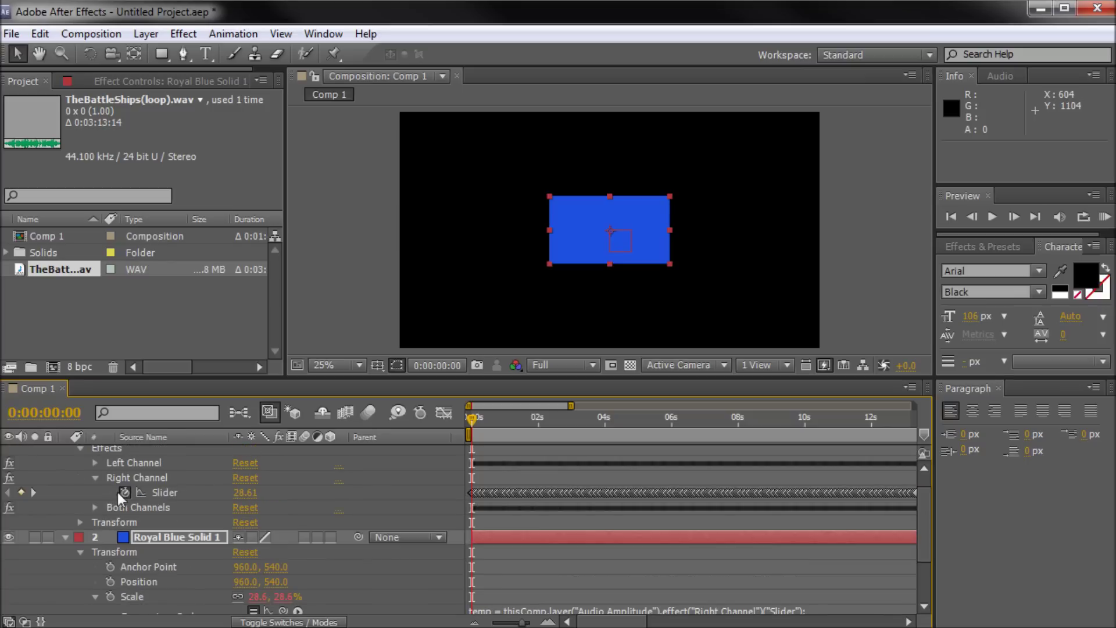
pyautogui.click(93, 507)
pyautogui.scroll(-2, 198, 535)
pyautogui.moveTo(277, 577); pyautogui.dragTo(235, 476)
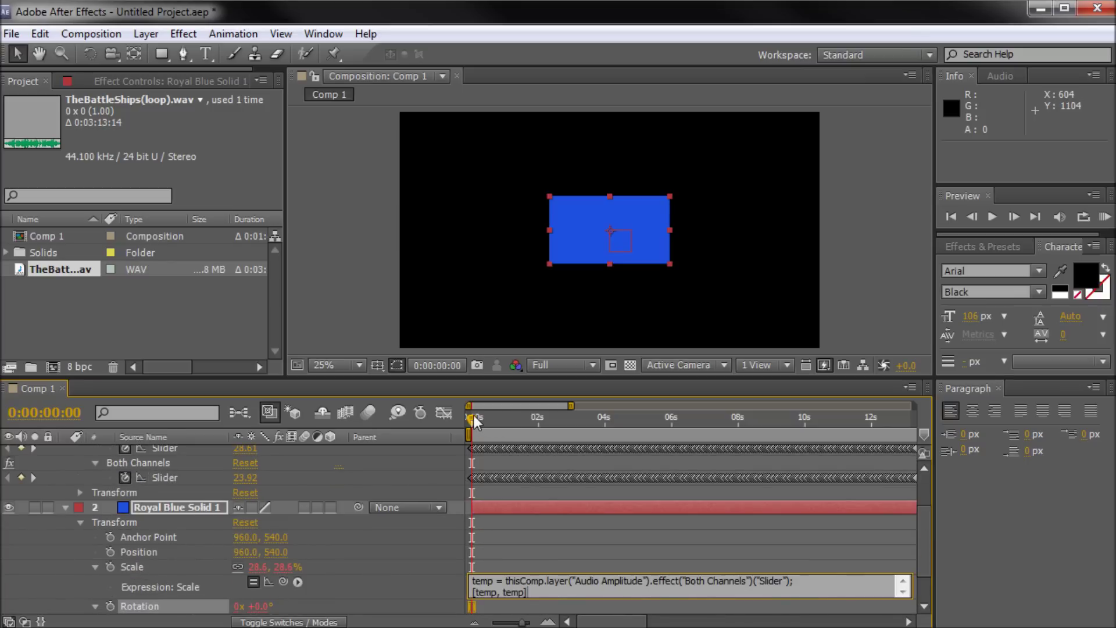
pyautogui.click(510, 419)
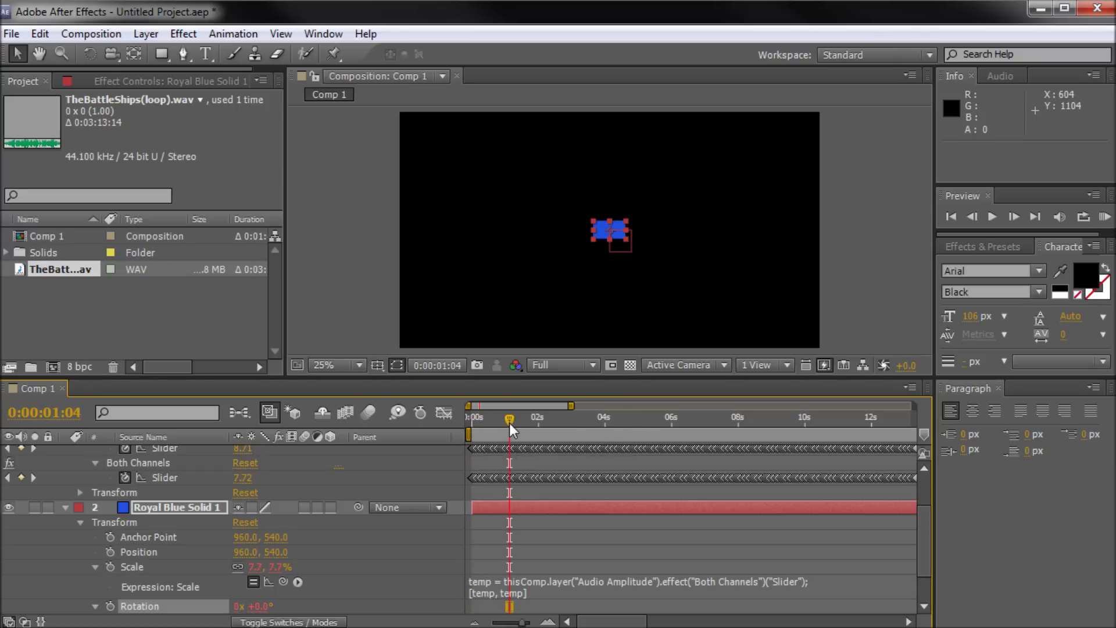
pyautogui.moveTo(510, 423); pyautogui.dragTo(462, 415)
pyautogui.press('space')
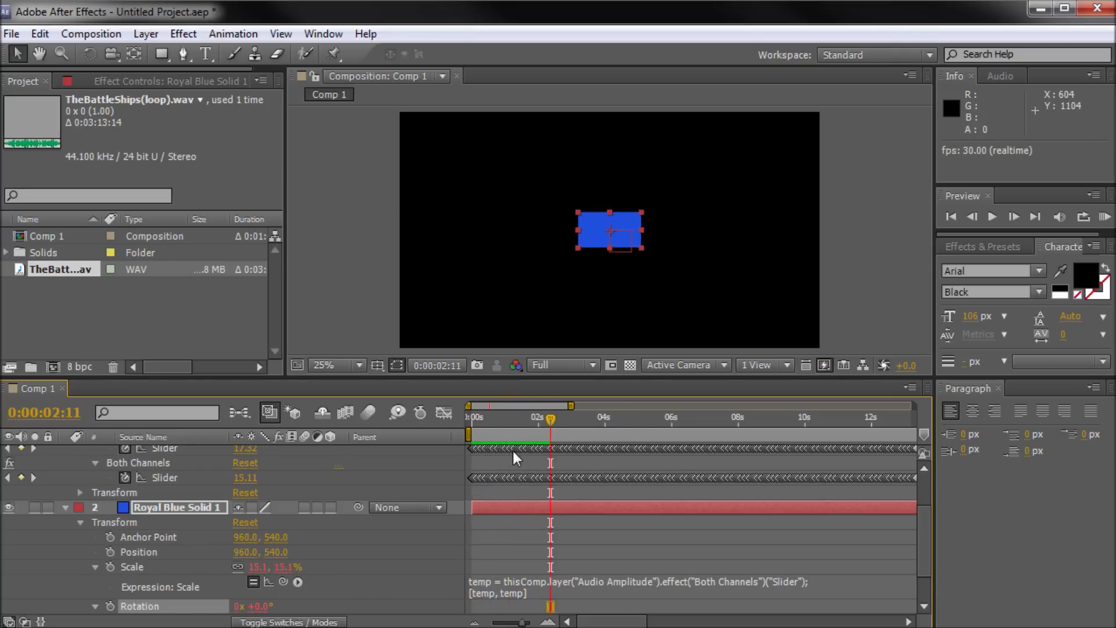
# - Pick-whip the Rotation expression to the Both Channels Slider and preview scale and rotation together
pyautogui.scroll(-3, 513, 456)
pyautogui.click(508, 576)
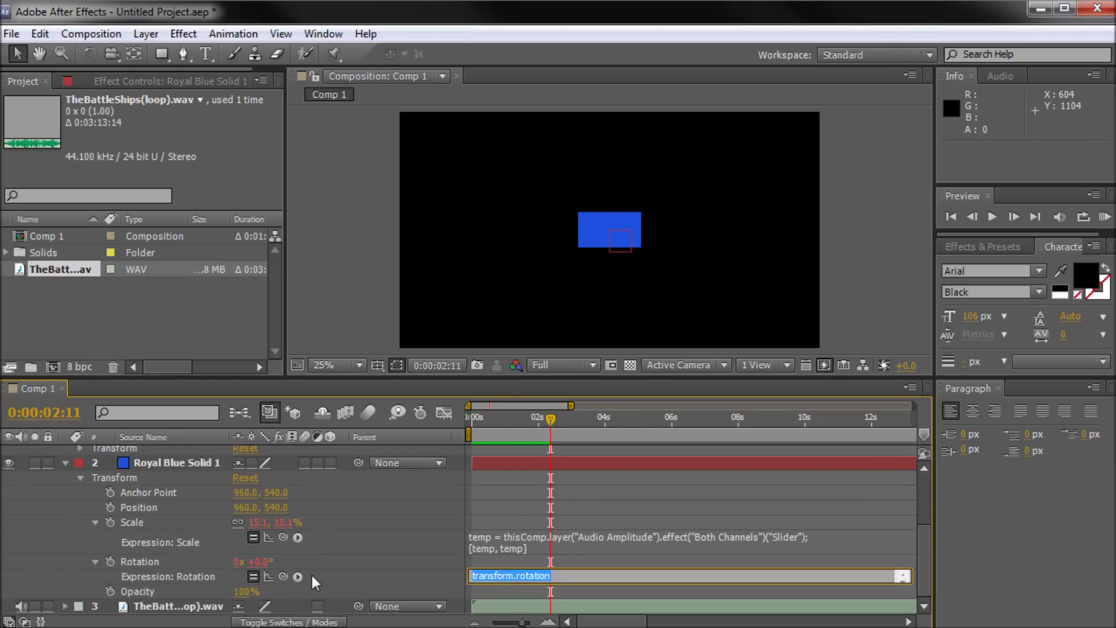
pyautogui.moveTo(283, 576); pyautogui.dragTo(173, 480)
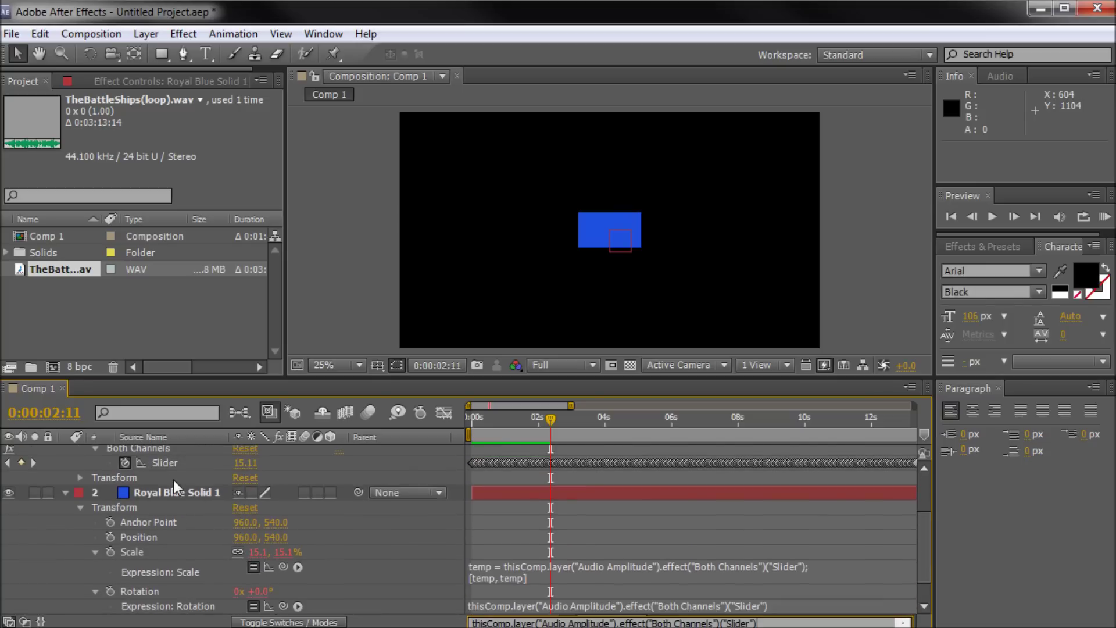
pyautogui.click(744, 581)
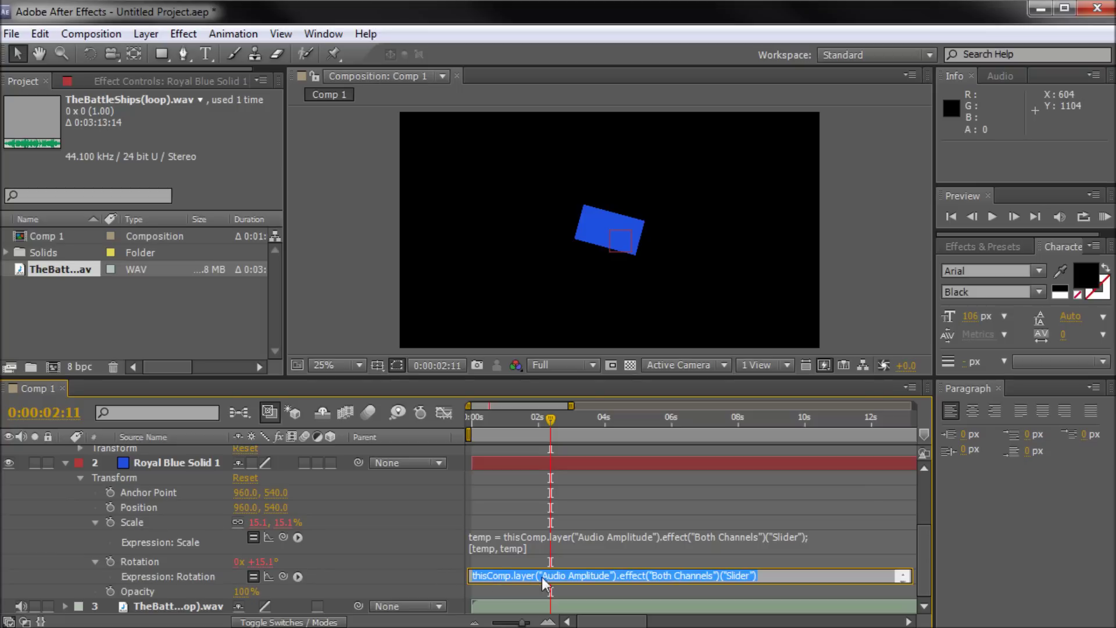
pyautogui.click(783, 575)
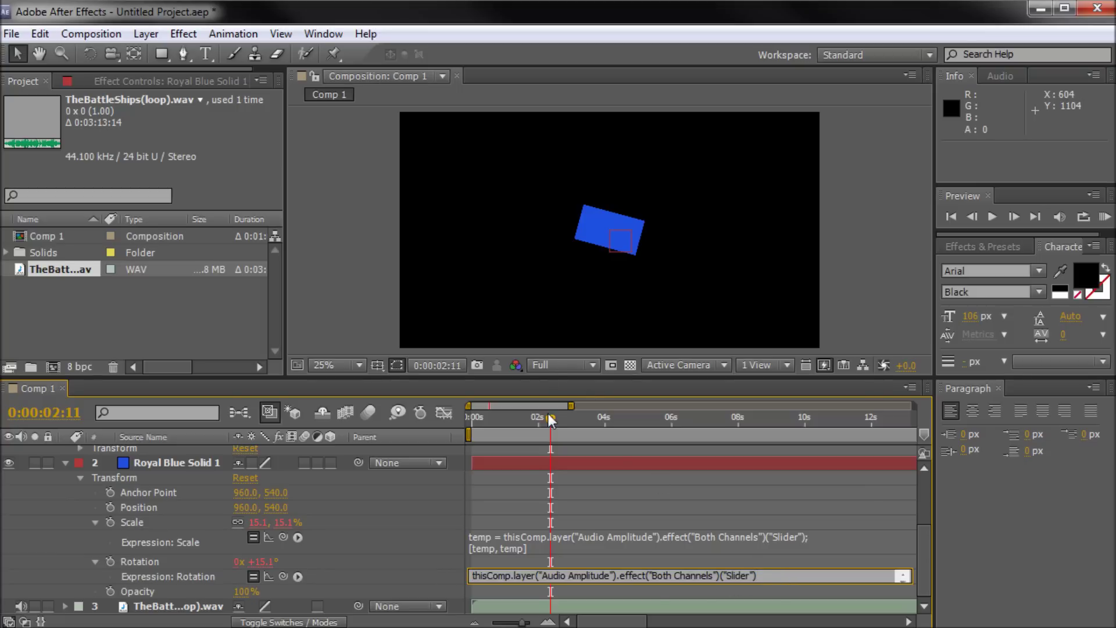
pyautogui.moveTo(549, 413); pyautogui.dragTo(468, 413)
pyautogui.press('space')
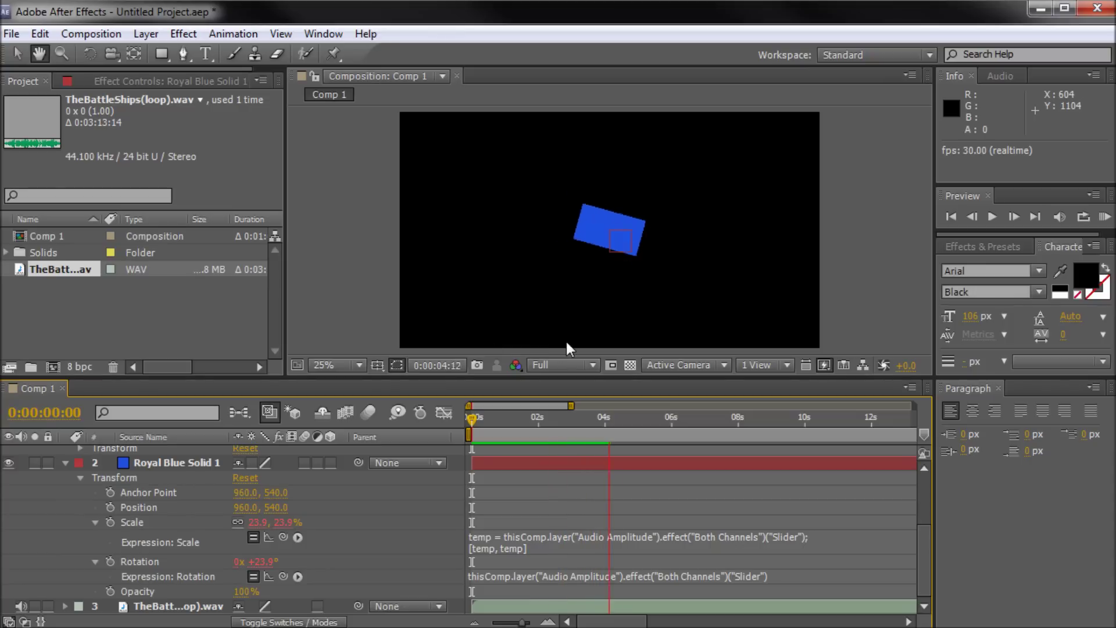
pyautogui.press('space')
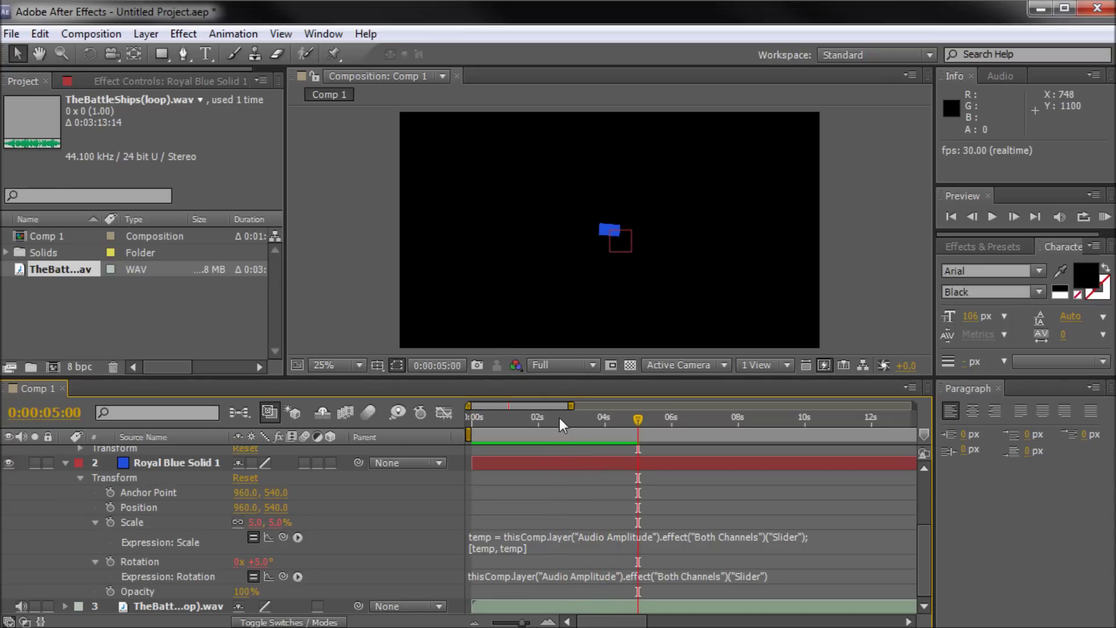
pyautogui.moveTo(497, 426); pyautogui.dragTo(467, 424)
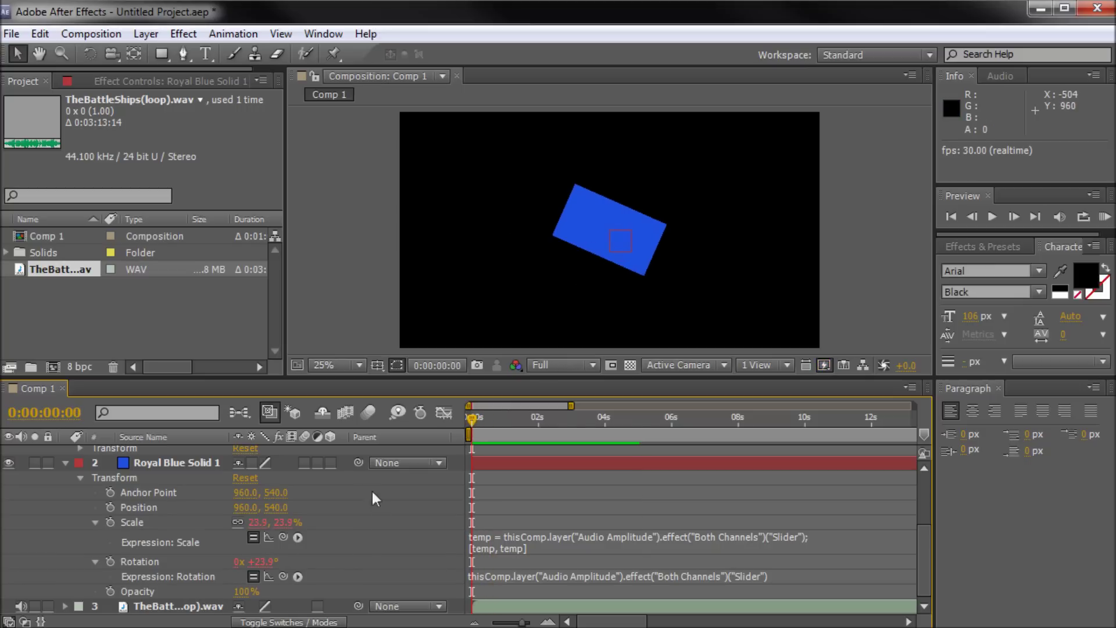
pyautogui.click(174, 606)
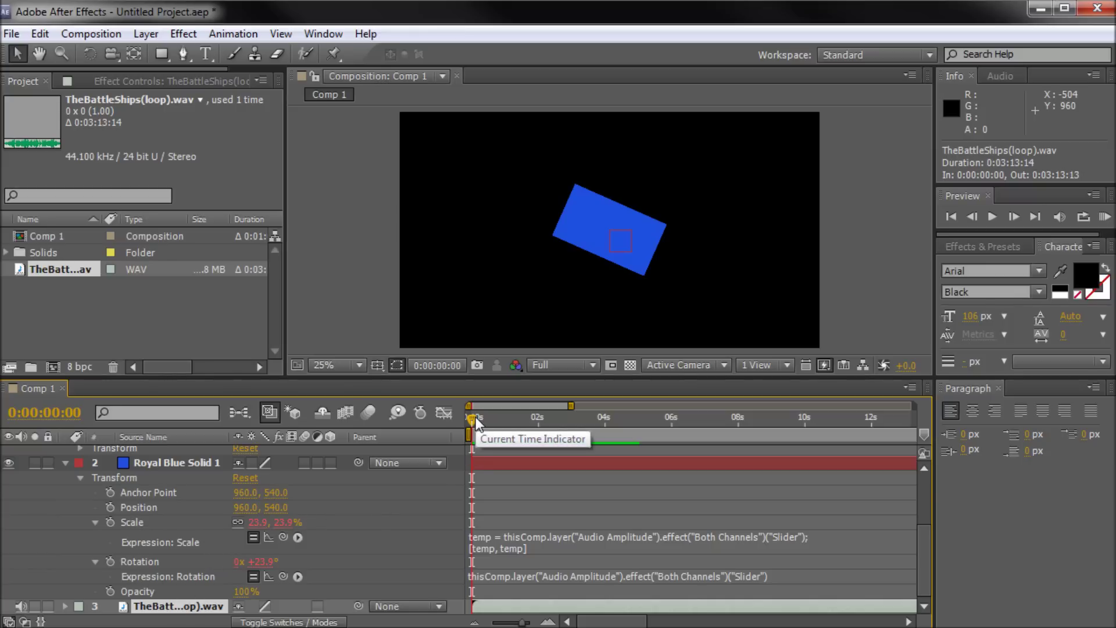
pyautogui.moveTo(475, 415)
pyautogui.mouseDown()
pyautogui.moveTo(564, 422)
pyautogui.moveTo(467, 414)
pyautogui.moveTo(518, 424)
pyautogui.moveTo(483, 423)
pyautogui.mouseUp()
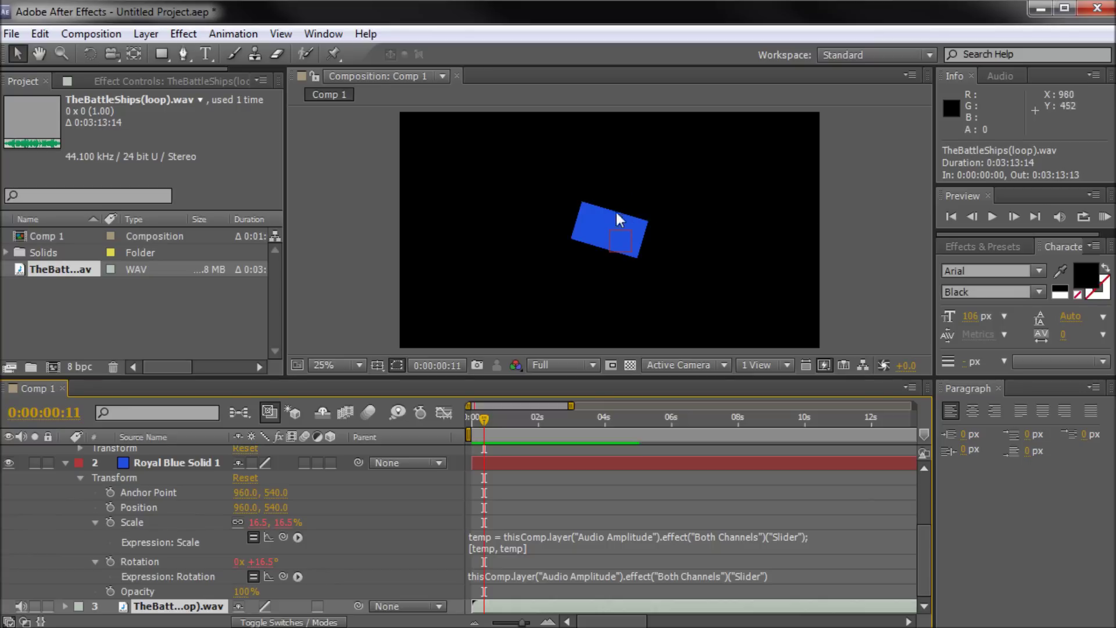
pyautogui.moveTo(483, 414); pyautogui.dragTo(556, 426)
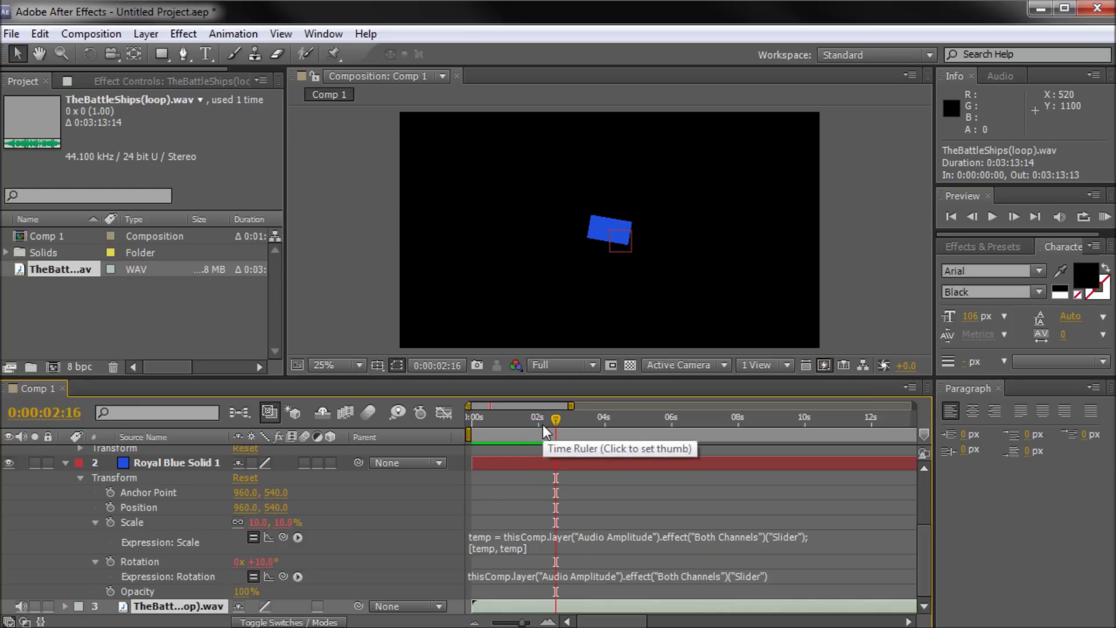
pyautogui.moveTo(556, 429); pyautogui.dragTo(525, 429)
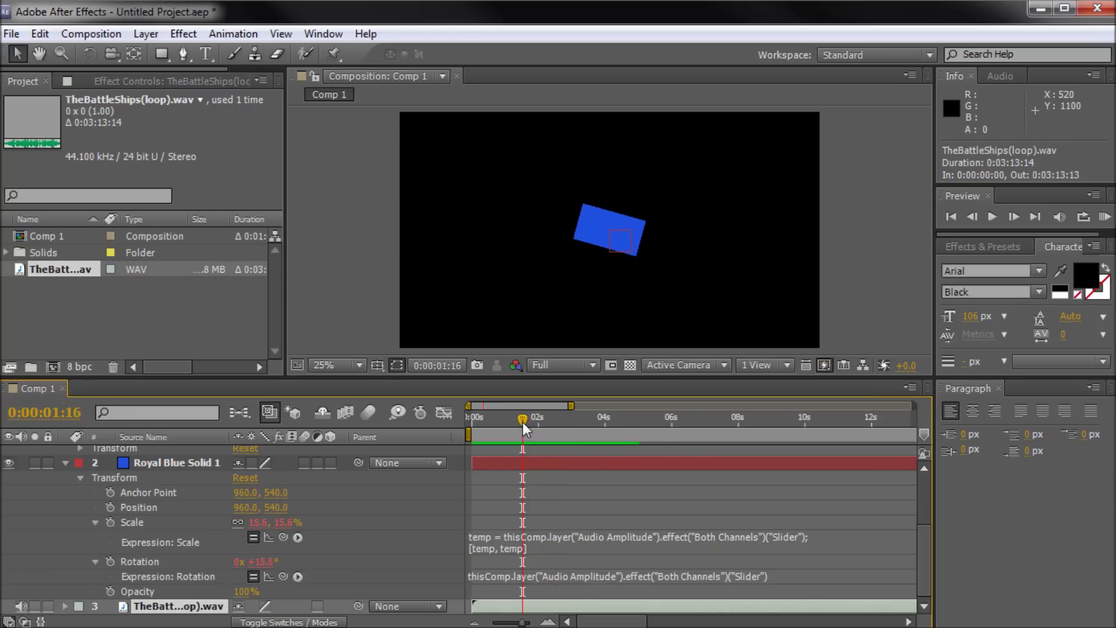